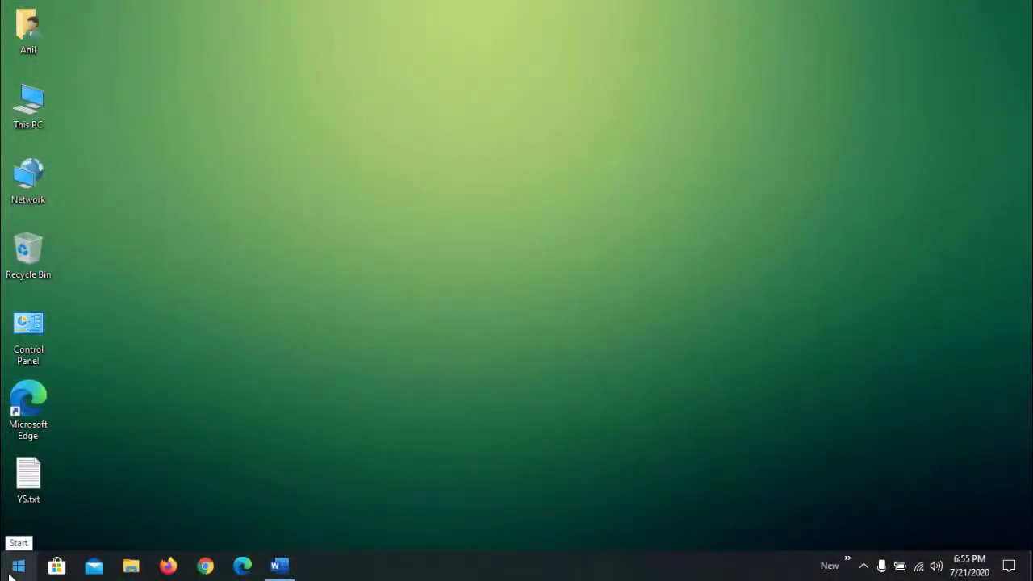
Launch Excel from the Start menu and create a blank workbook, Book1
click(11, 571)
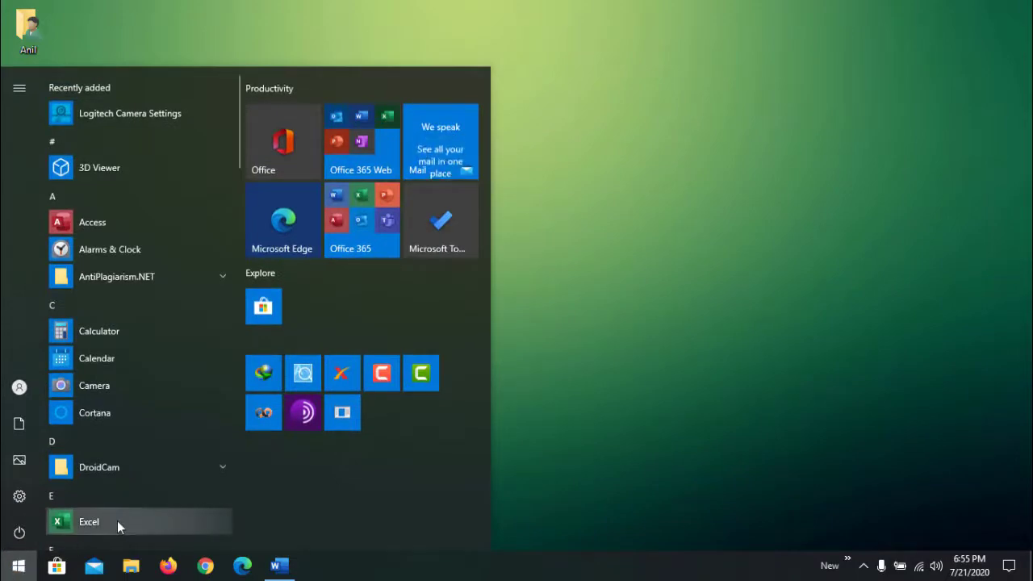
click(118, 522)
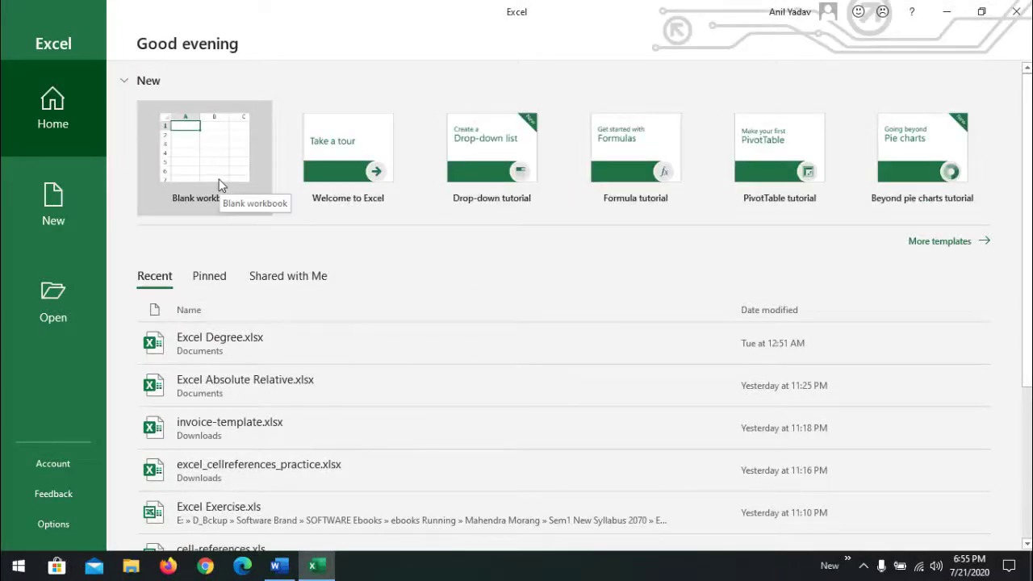
click(219, 184)
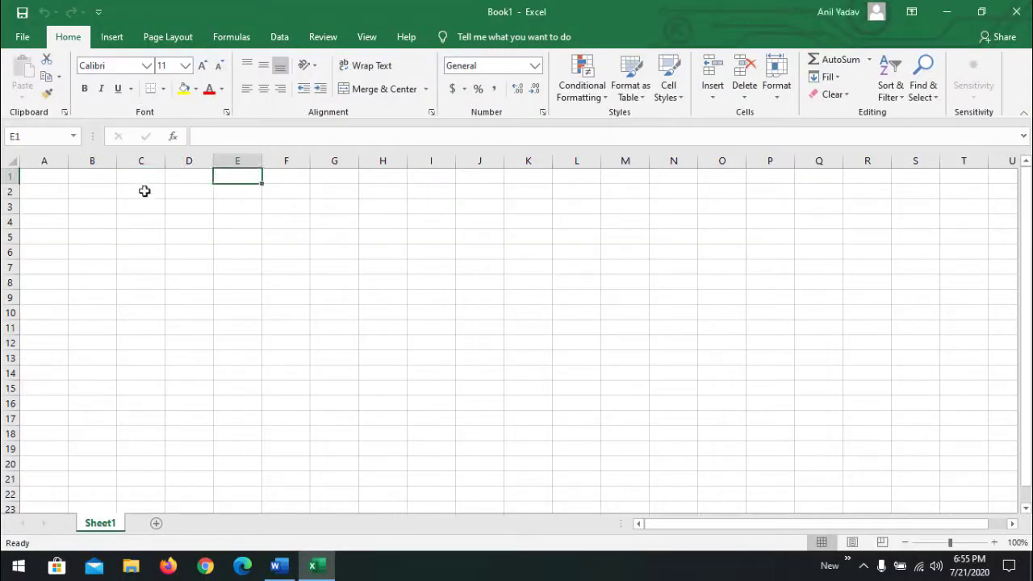
Enter the headers A, B, C and D in cells A1:D1
ctrl+scroll(132, 192, up, 6)
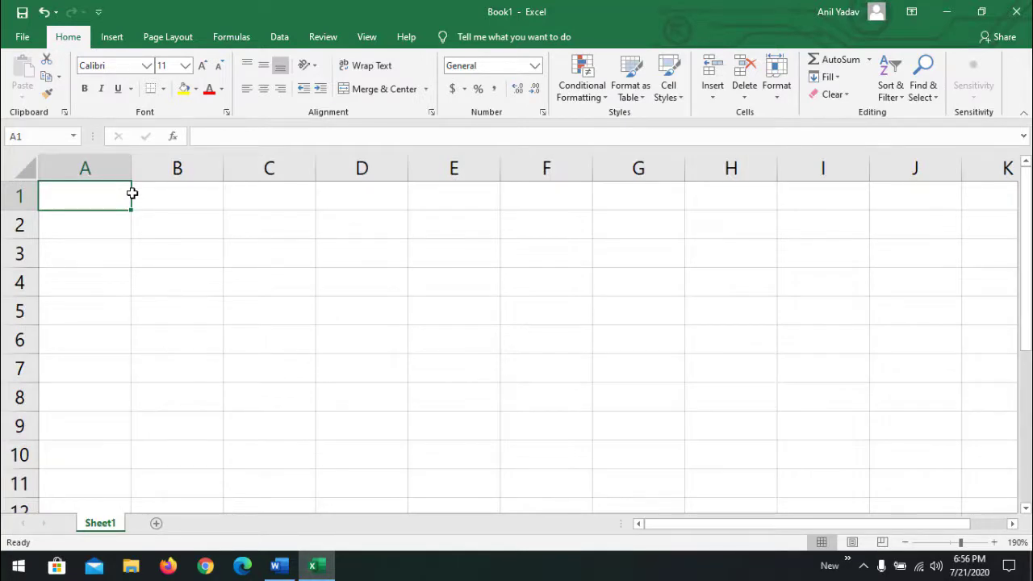
text(A)
key(Tab)
text(B)
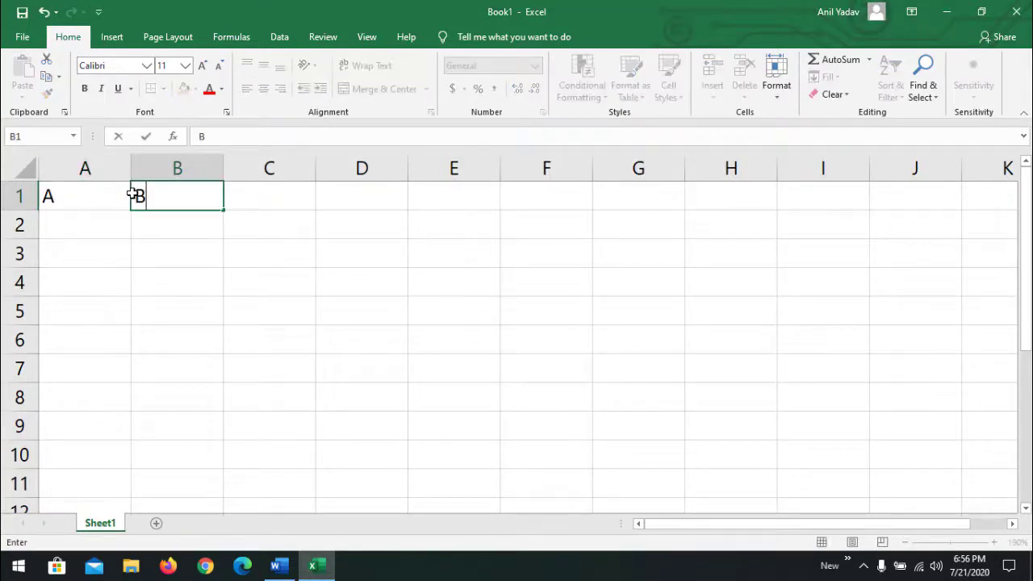
key(Tab)
text(C)
key(Tab)
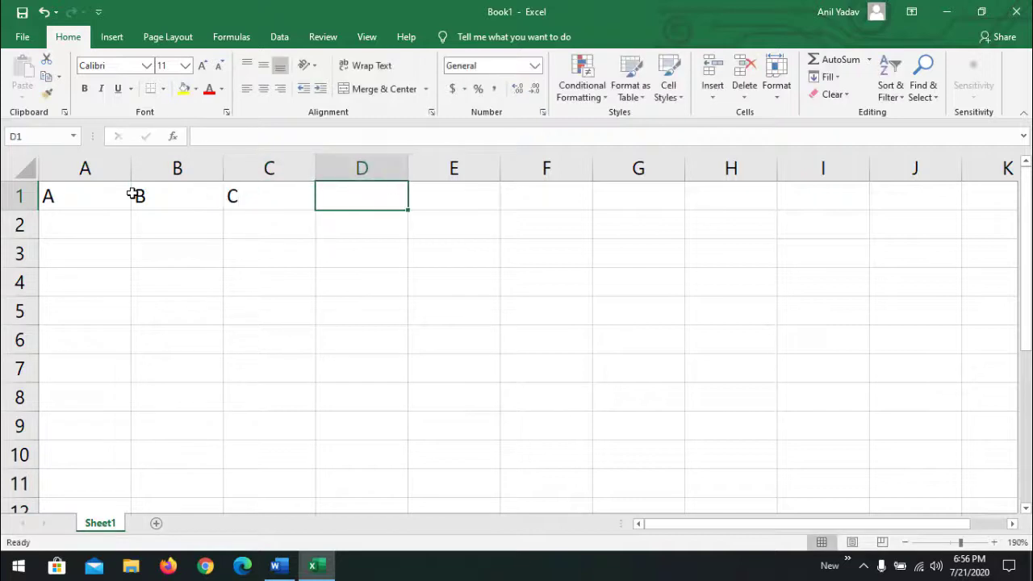
text(D)
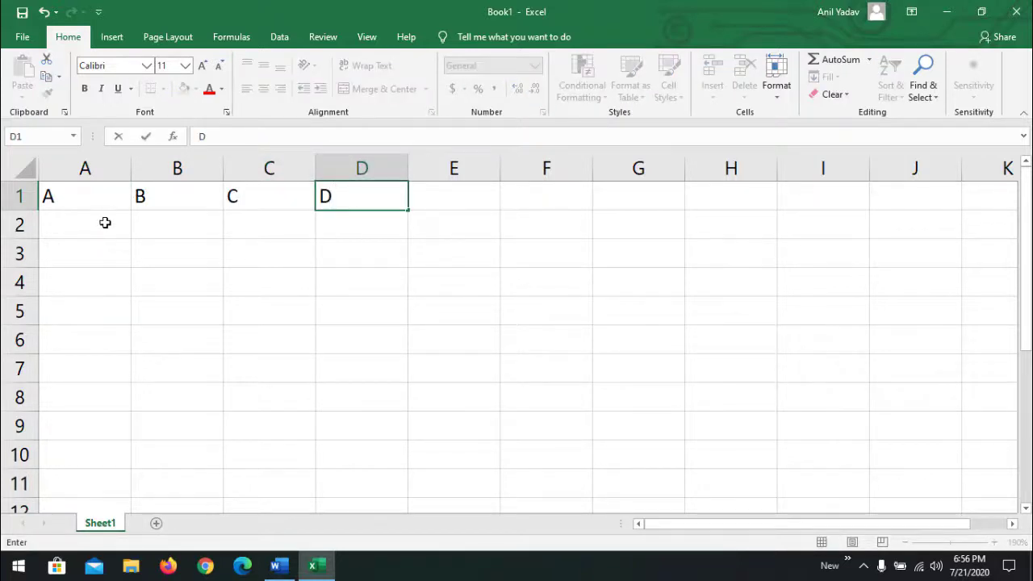
key(Return)
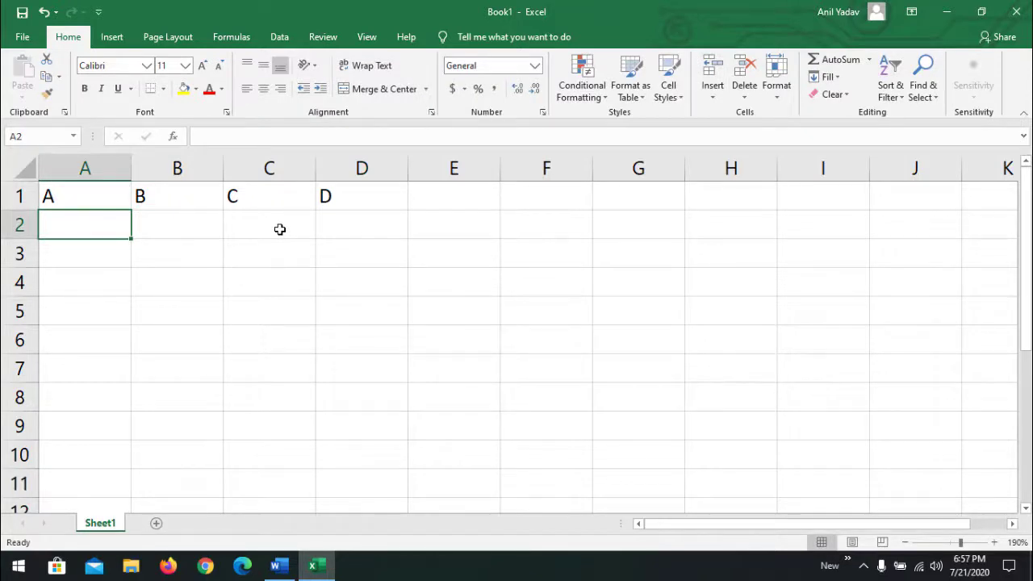
Enter the values 15, 25, 35 and 45 in cells A2:D2
text(15)
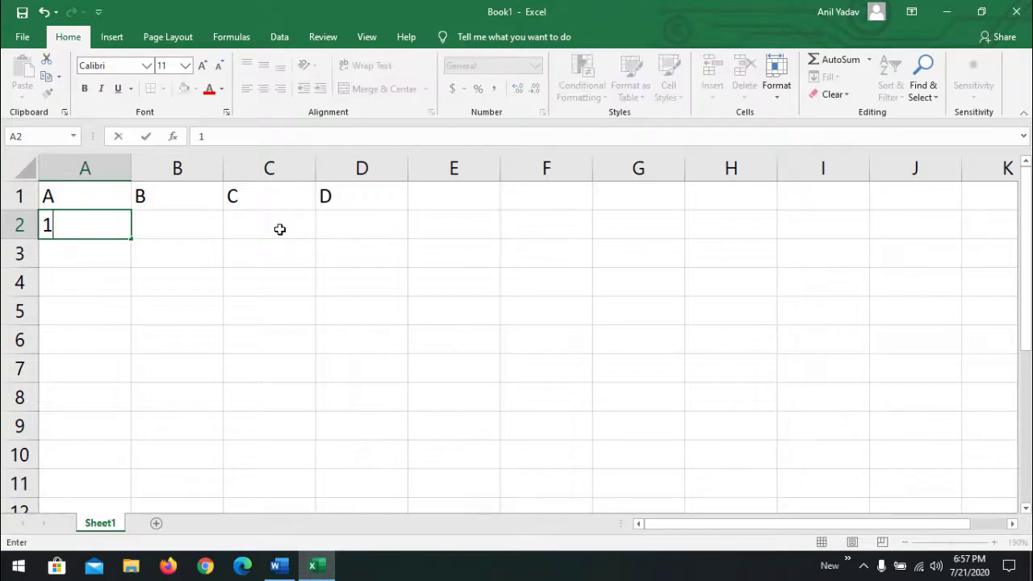
key(Tab)
text(25)
key(Tab)
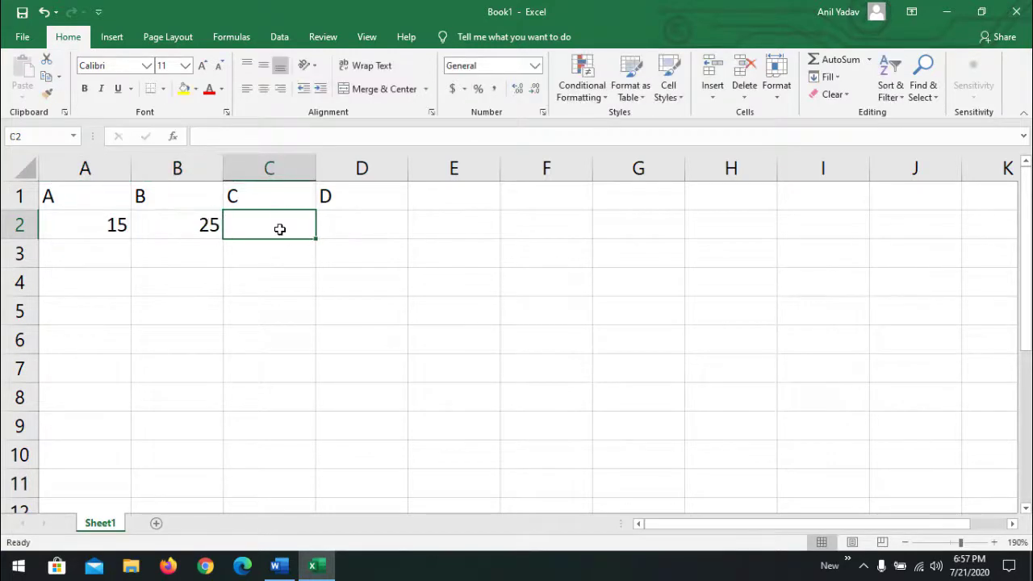
text(35)
key(Tab)
text(4)
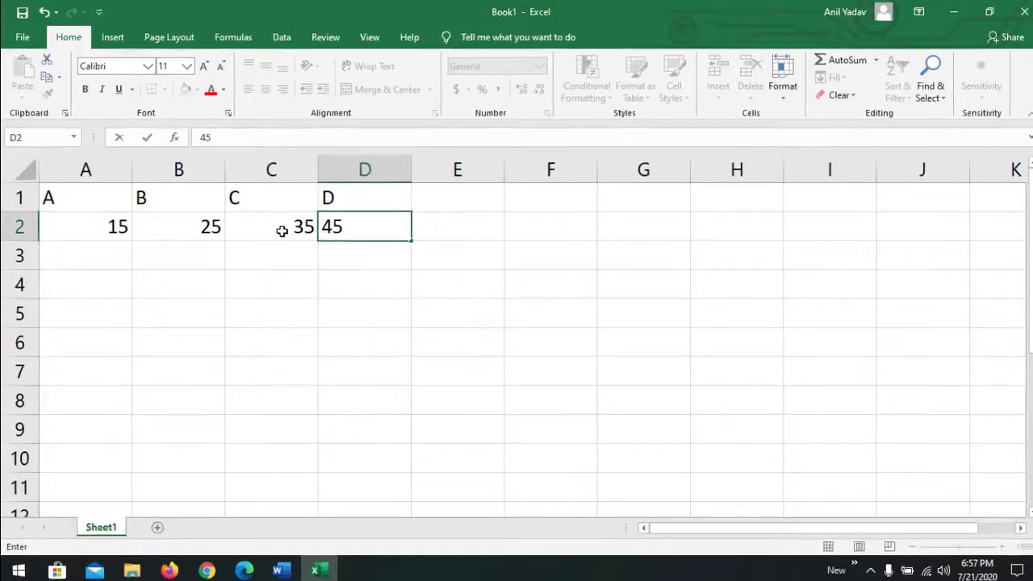
click(114, 321)
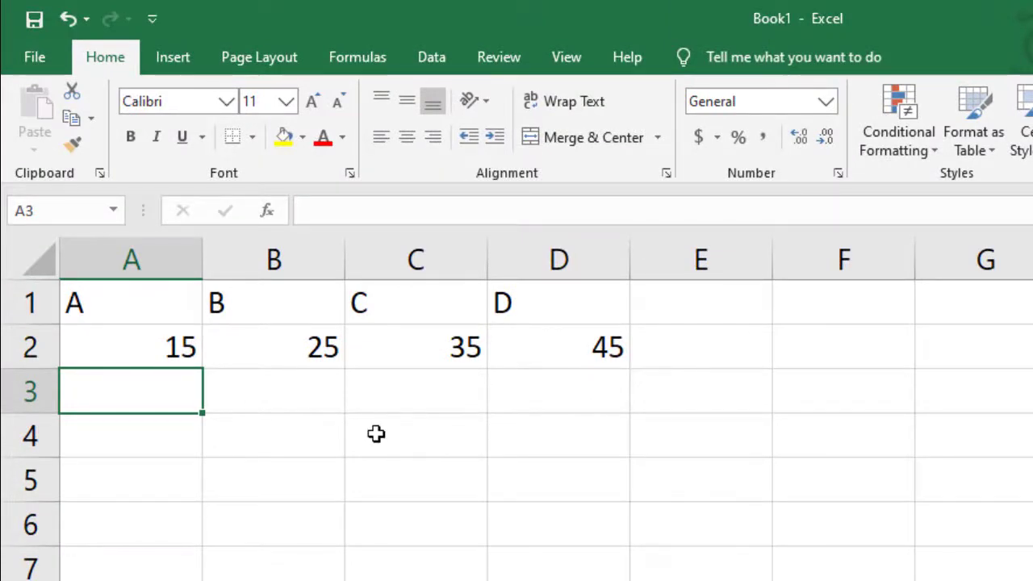
Enter the formula =360*A2/SUM(A2:D2) in cell A3
text(=360*)
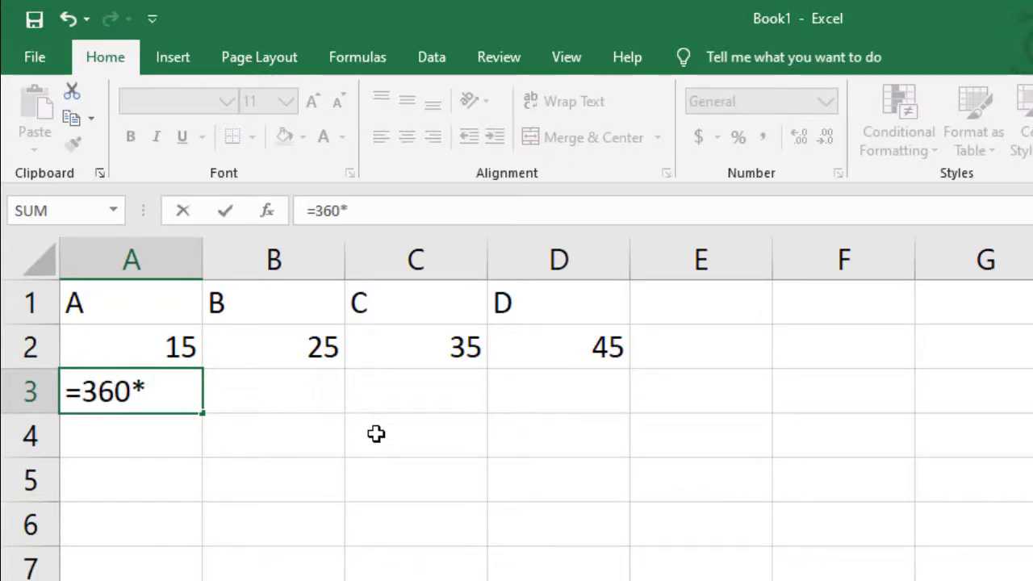
click(126, 345)
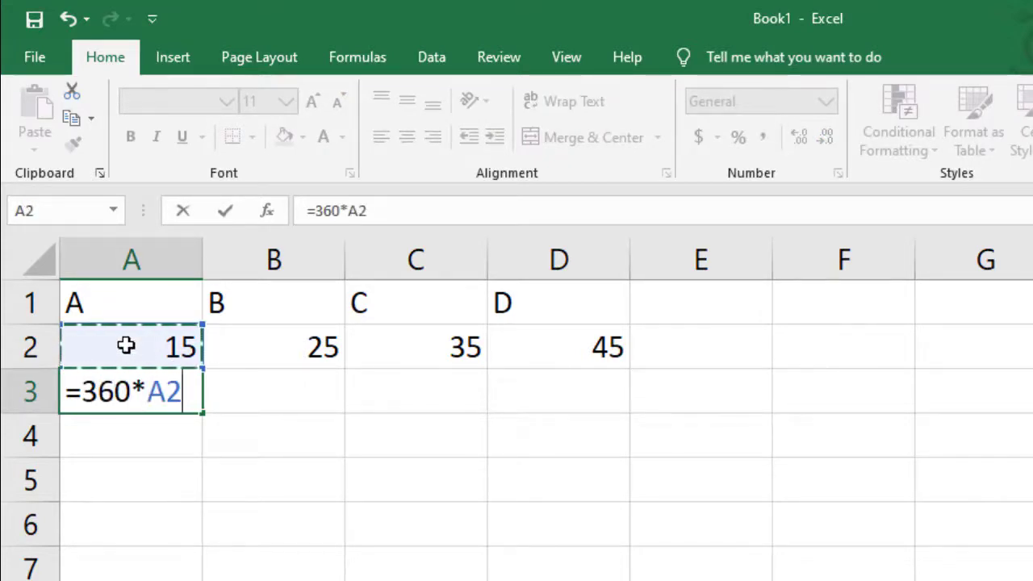
text(/()
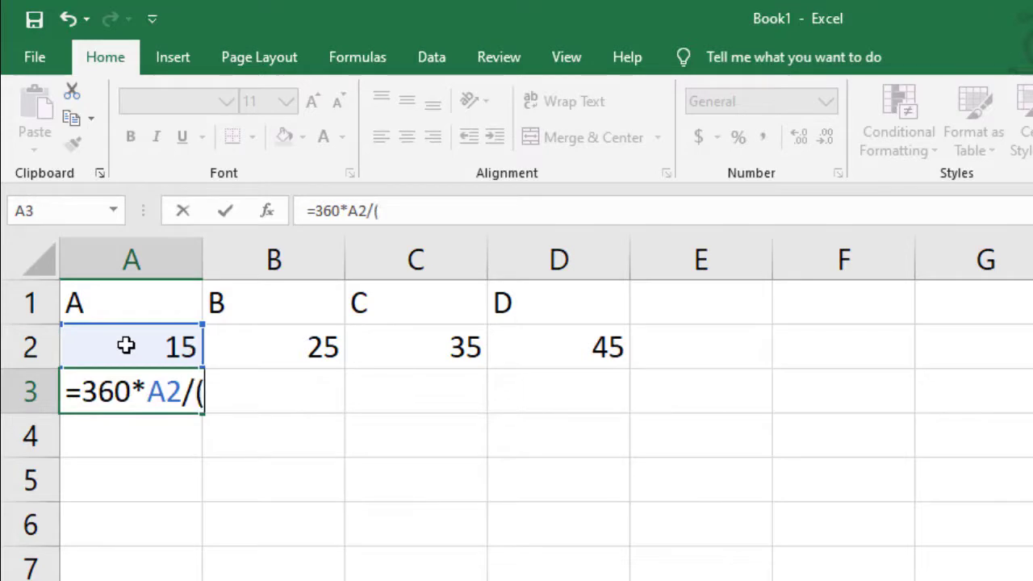
key(BackSpace)
text(SU)
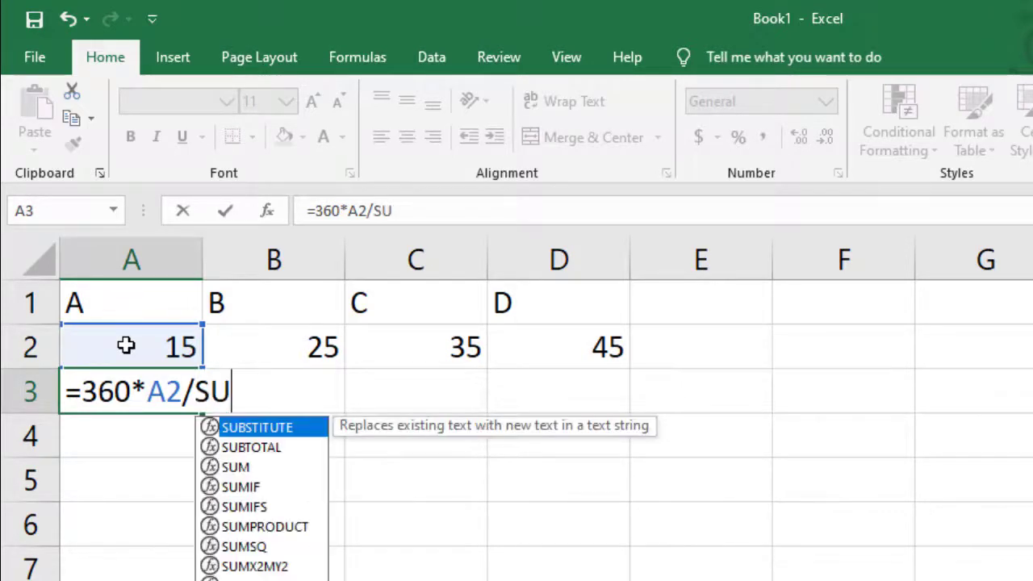
text(M*)
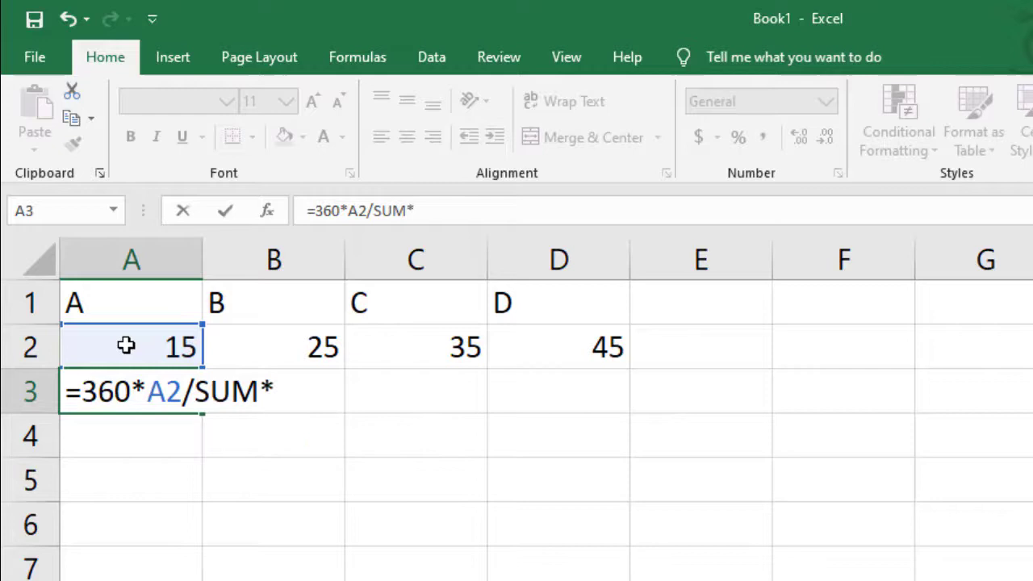
key(BackSpace)
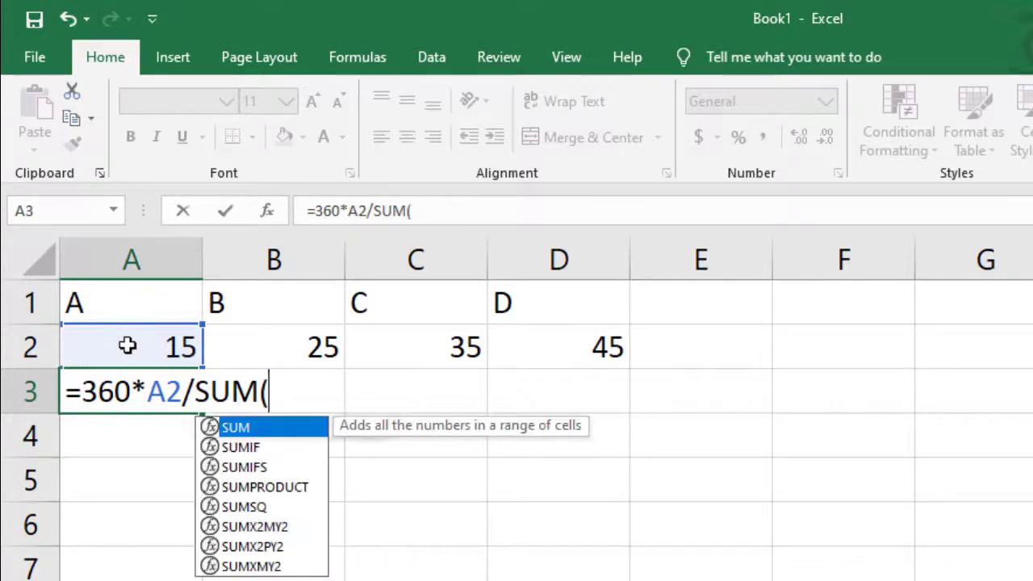
text(()
drag(152, 348, 546, 350)
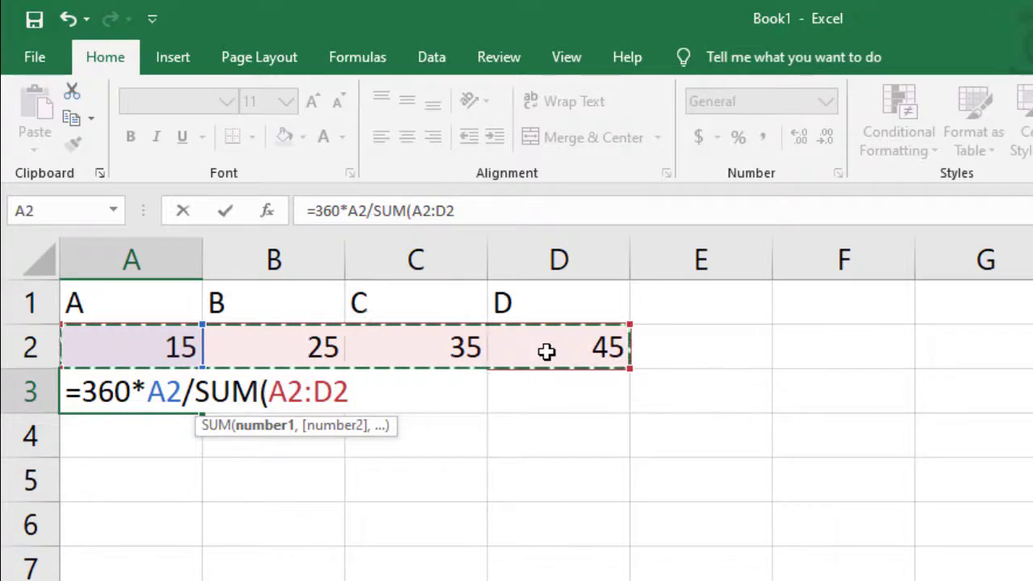
text())
key(Return)
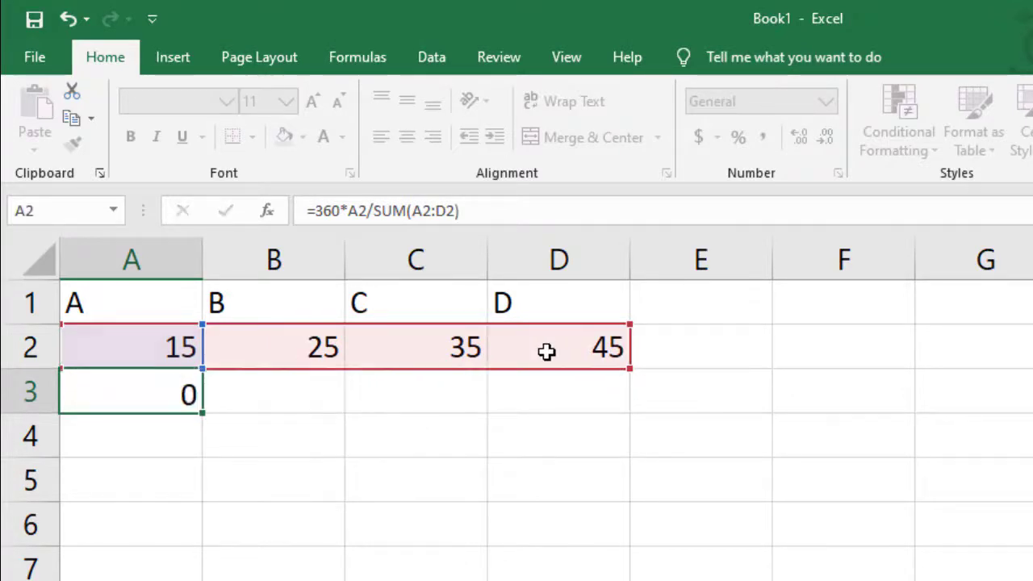
Change A3's formula to =360*A2/SUM($A$2:$D$2) so A3 shows 45
click(172, 393)
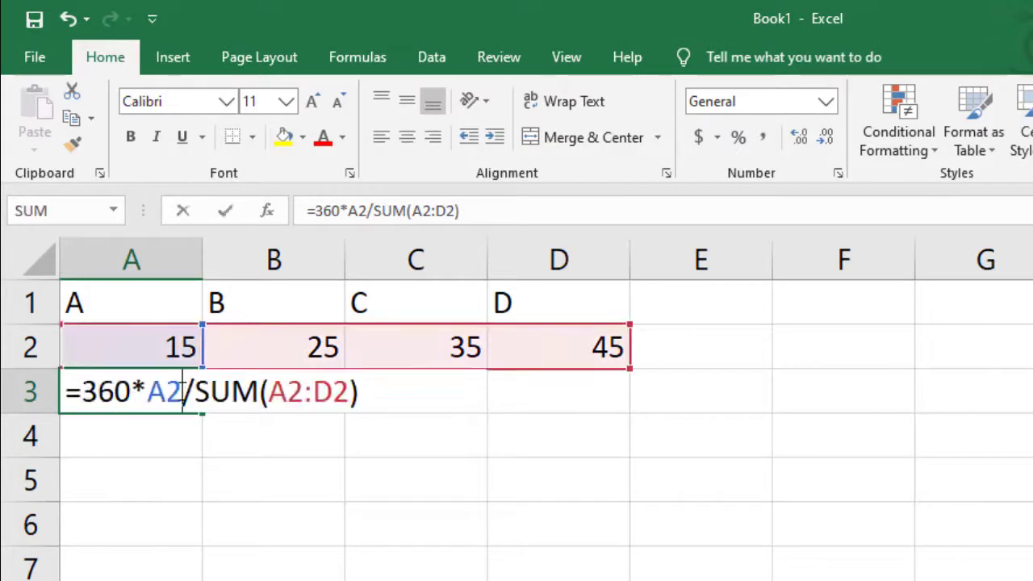
double_click(183, 392)
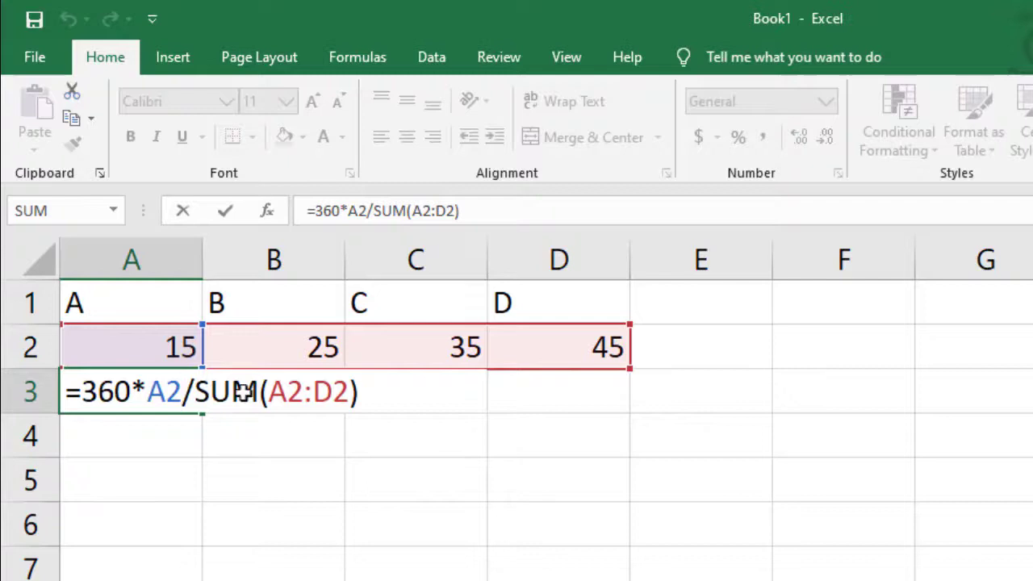
click(271, 393)
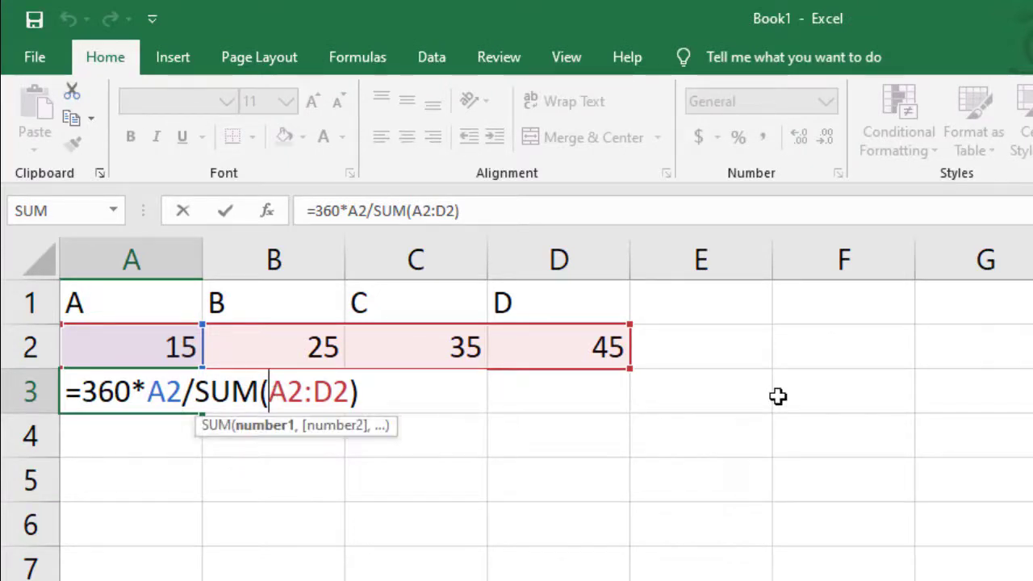
text($A)
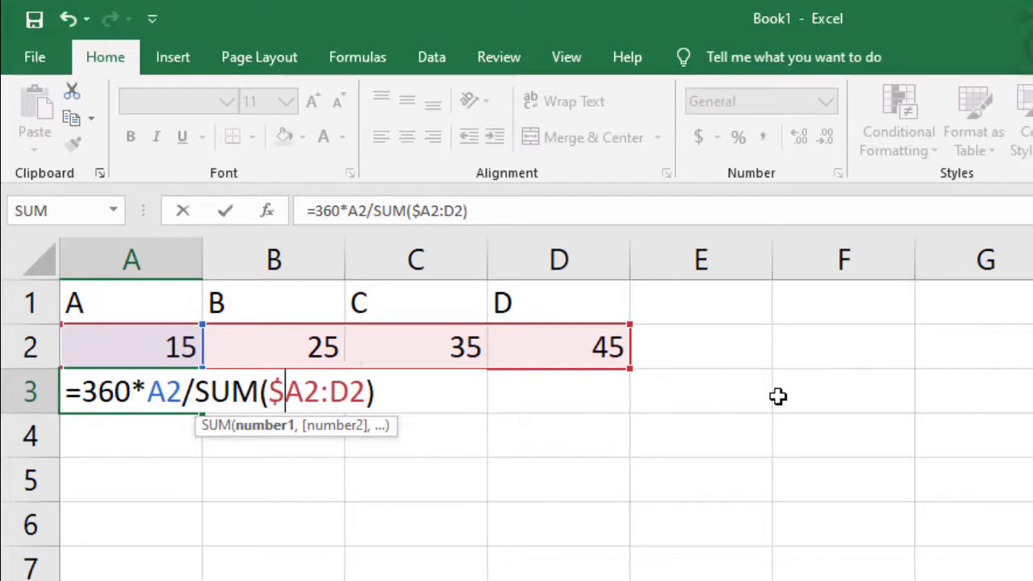
text($2:)
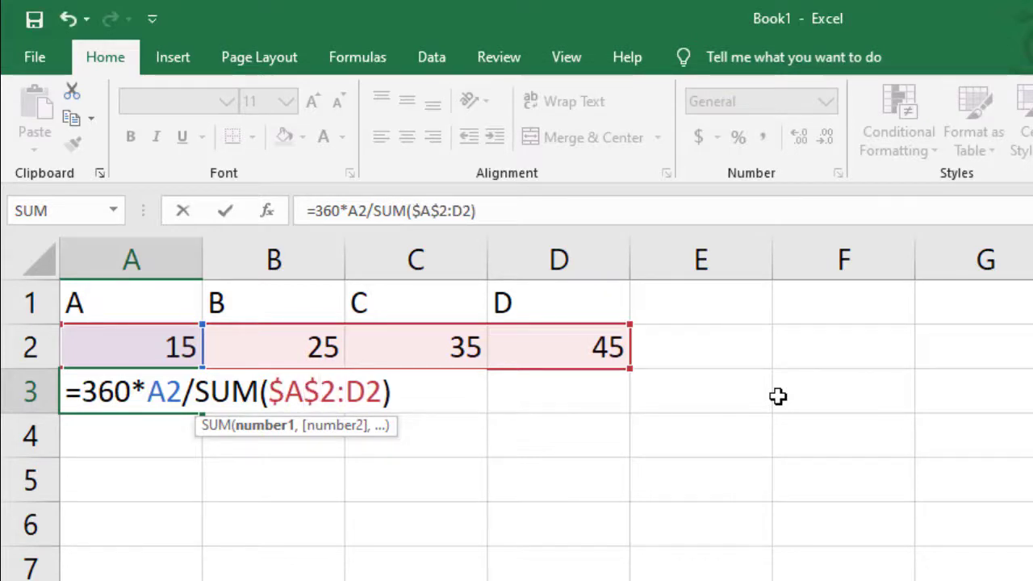
text($)
key(Right)
text($)
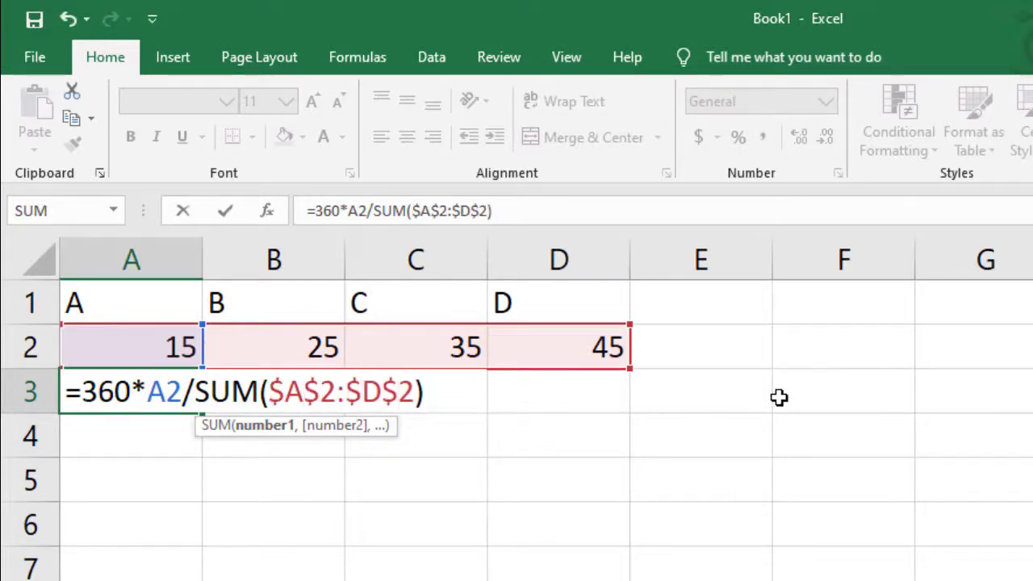
key(Return)
click(197, 400)
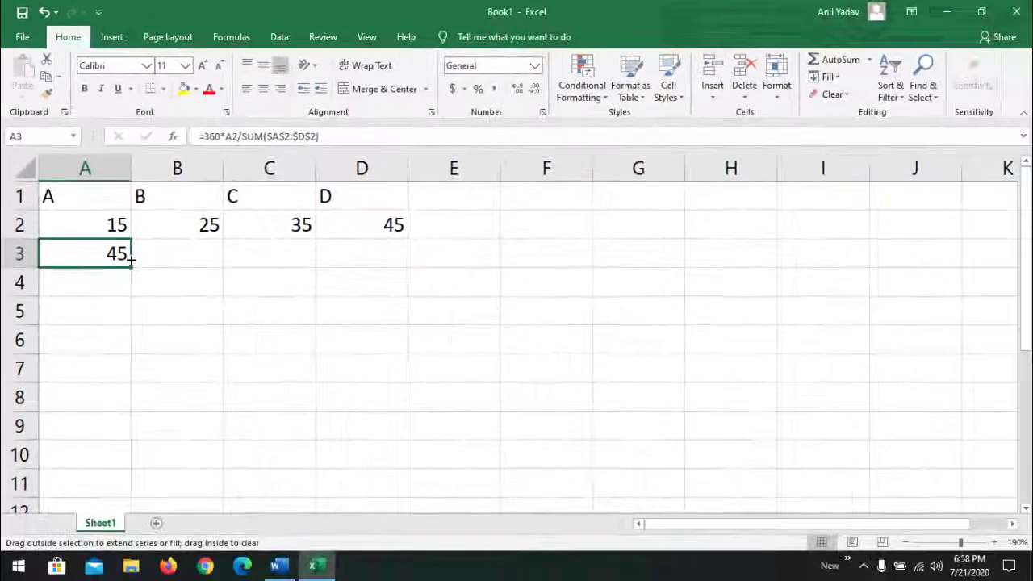
Fill the degree formula across B3:D3 (75, 105, 135) and AutoSum row 3 in E3 to 360
drag(208, 265, 382, 267)
click(73, 256)
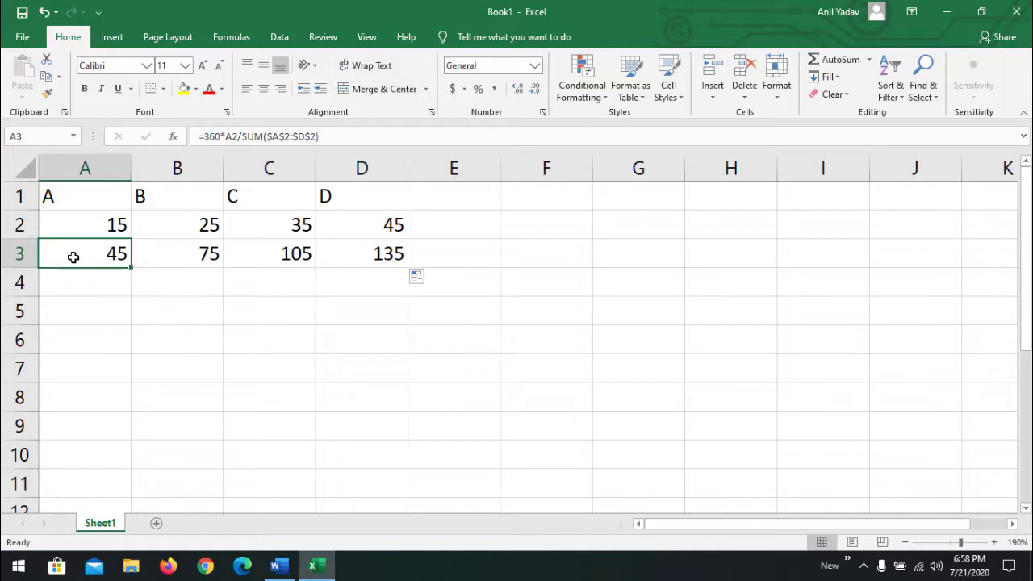
click(468, 253)
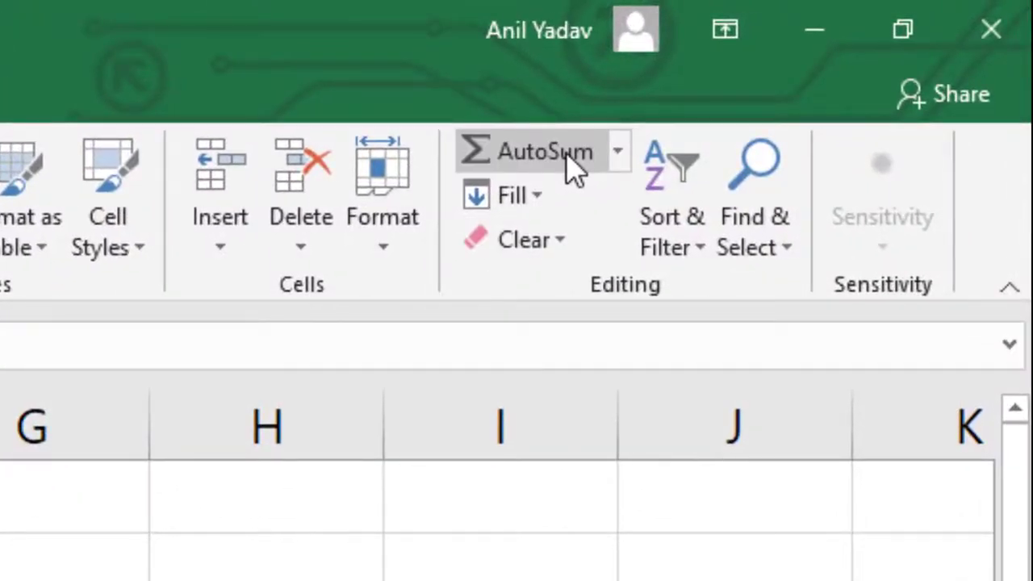
click(567, 155)
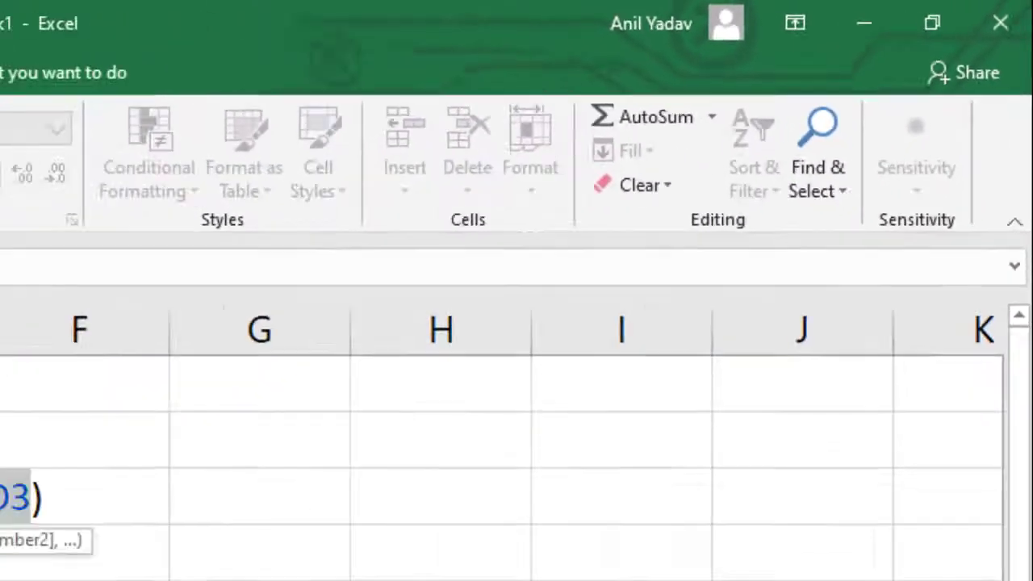
key(Return)
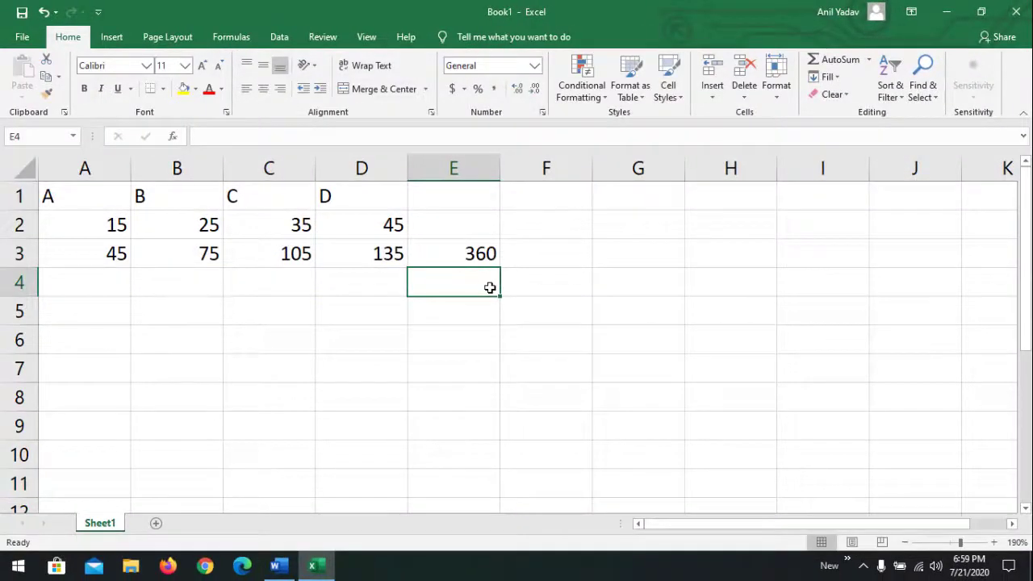
Change the value in A2 to 38
click(120, 225)
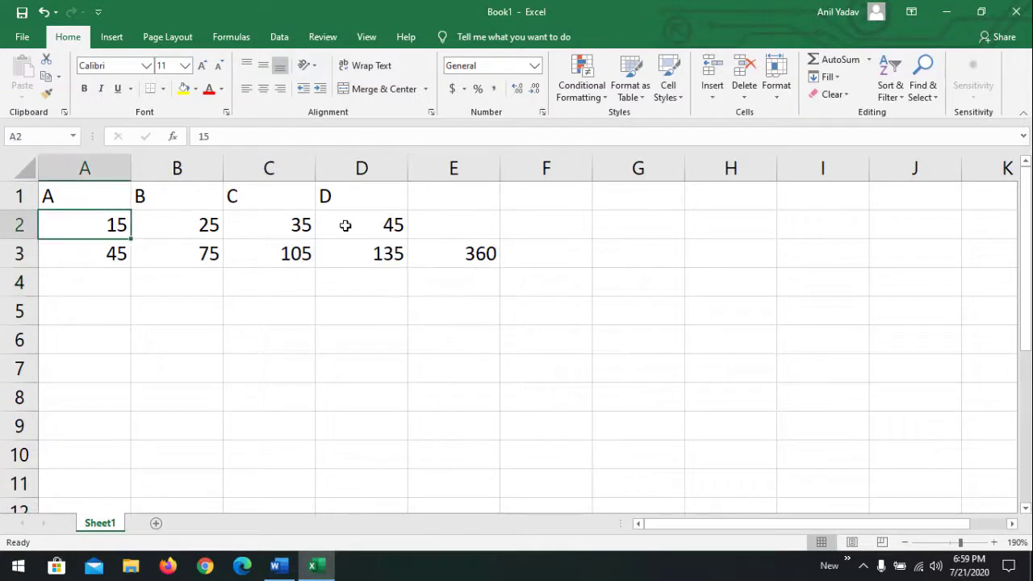
text(38)
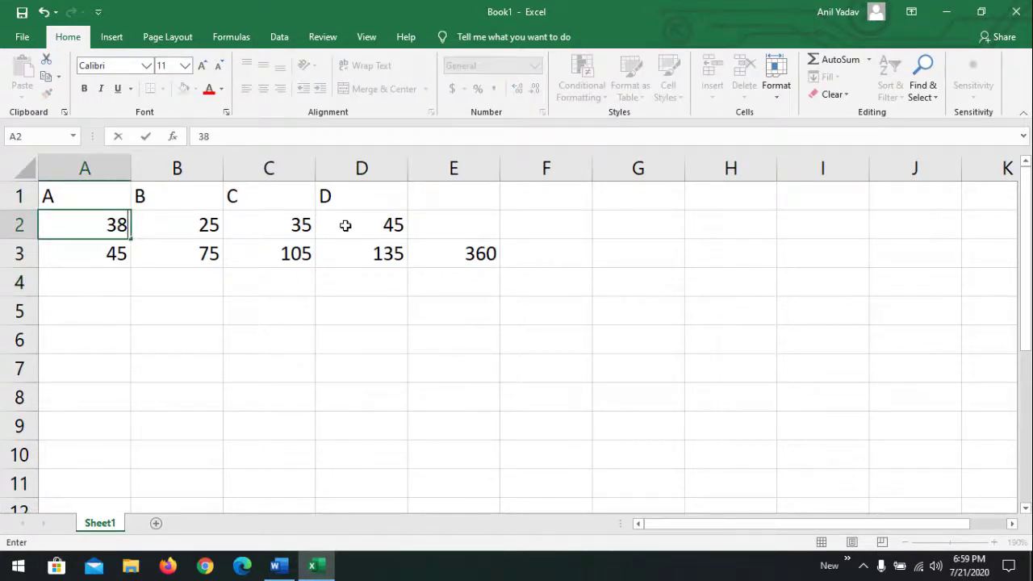
key(Return)
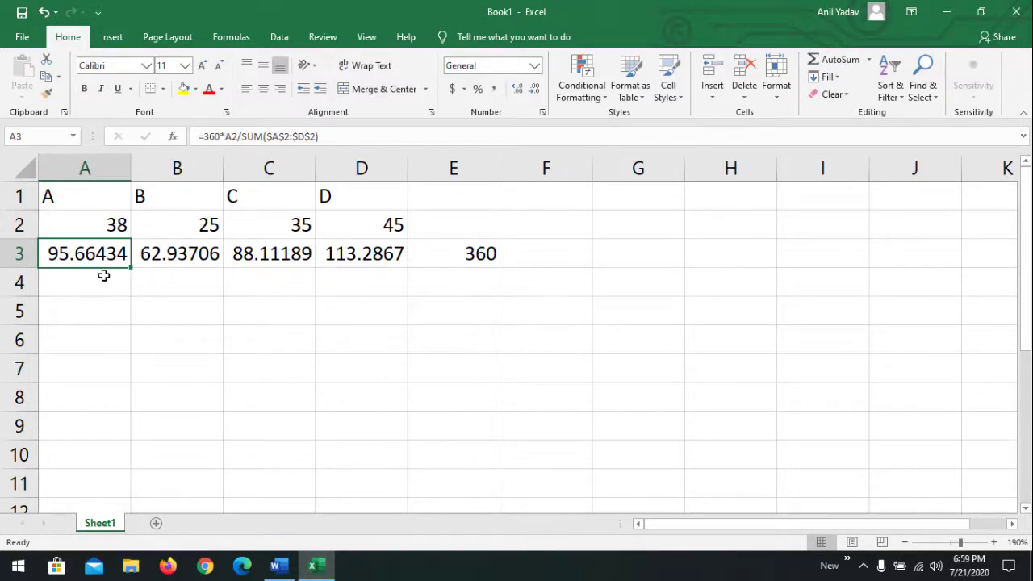
Round the A3:D3 degree values to whole numbers: 96, 63, 88, 113
drag(71, 253, 368, 257)
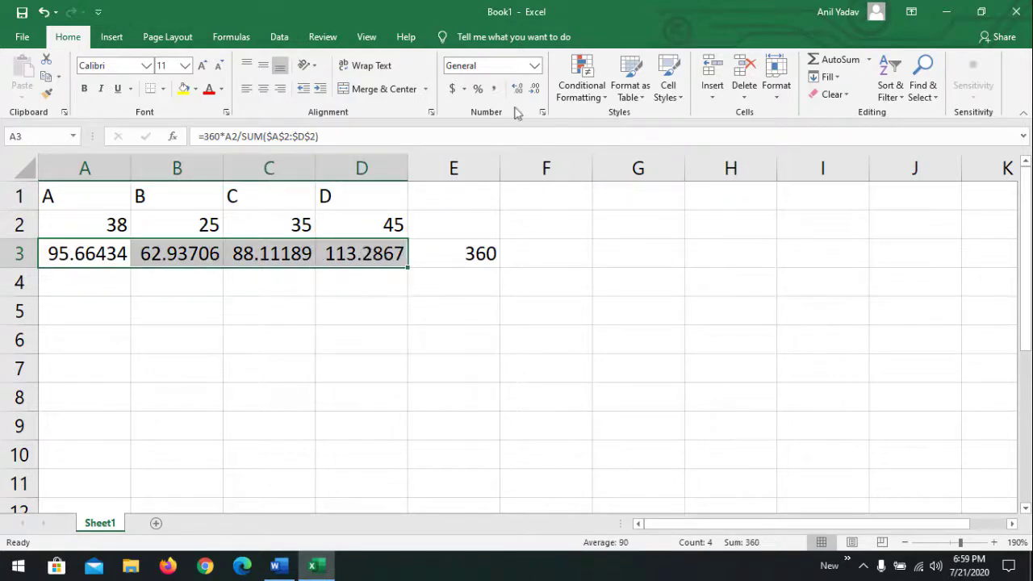
click(533, 90)
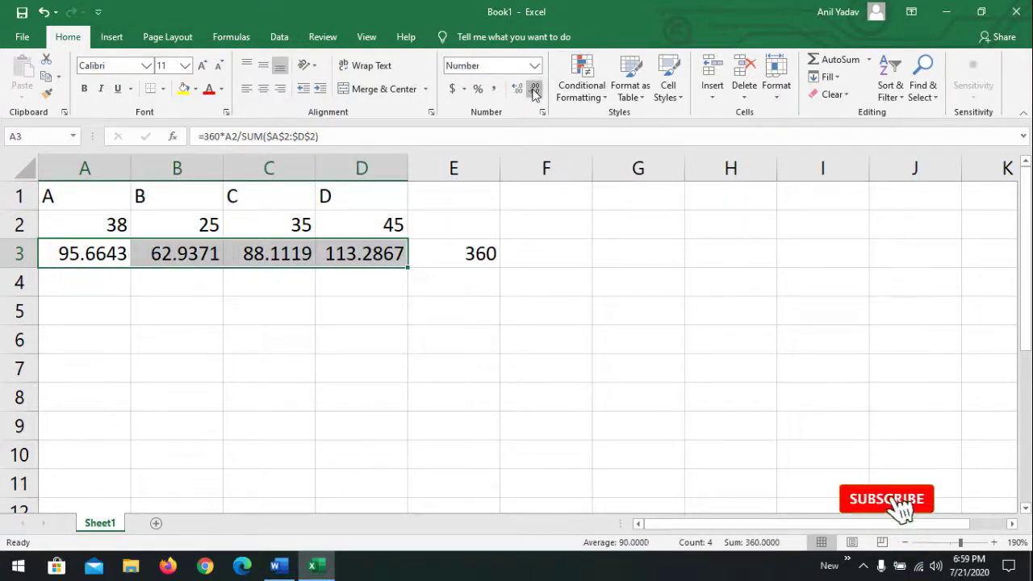
click(533, 91)
click(533, 91)
click(533, 90)
click(533, 90)
click(505, 286)
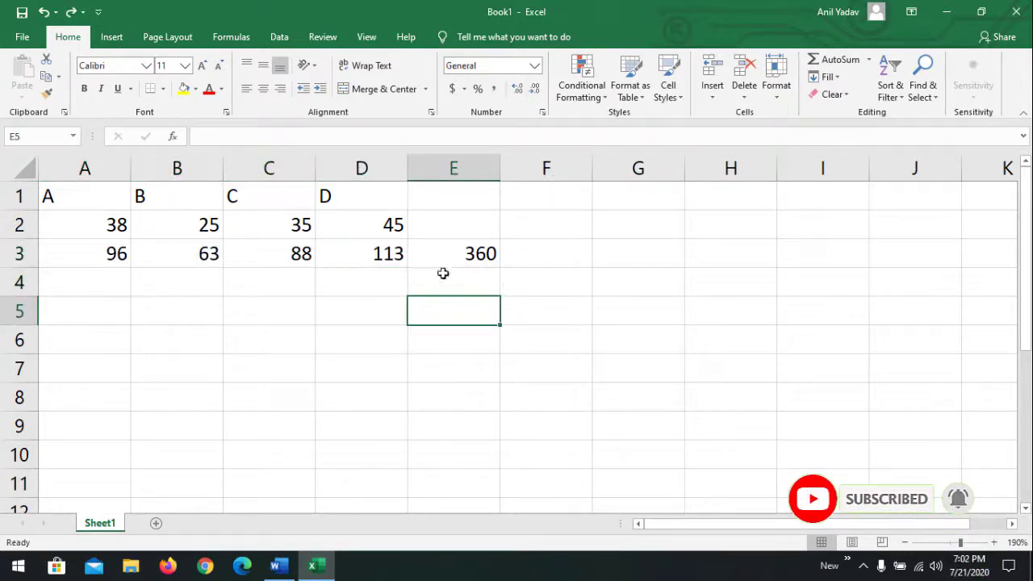
drag(67, 196, 350, 250)
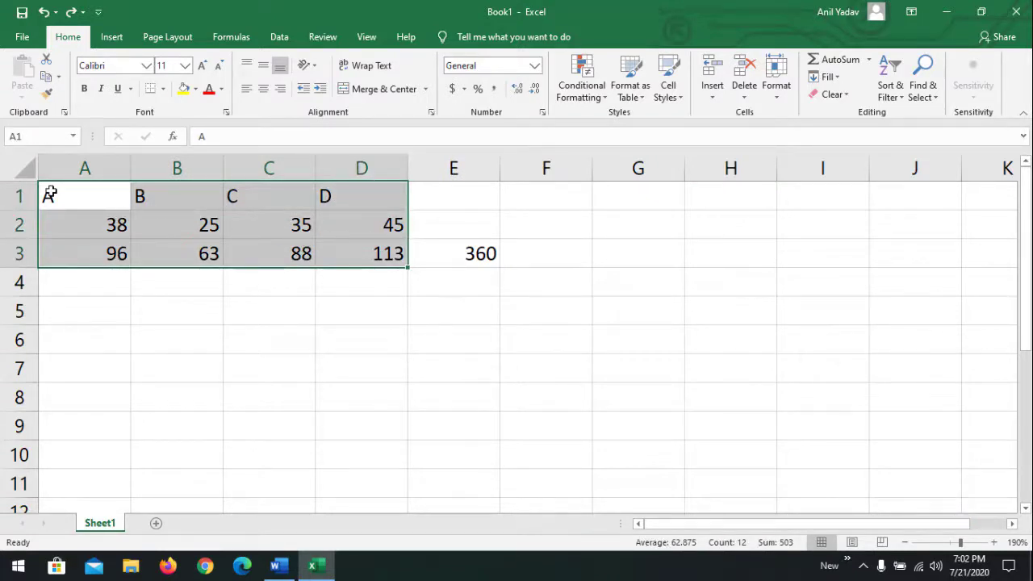
Insert a 3-D pie chart of the data in A1:D3
drag(50, 194, 398, 253)
click(111, 38)
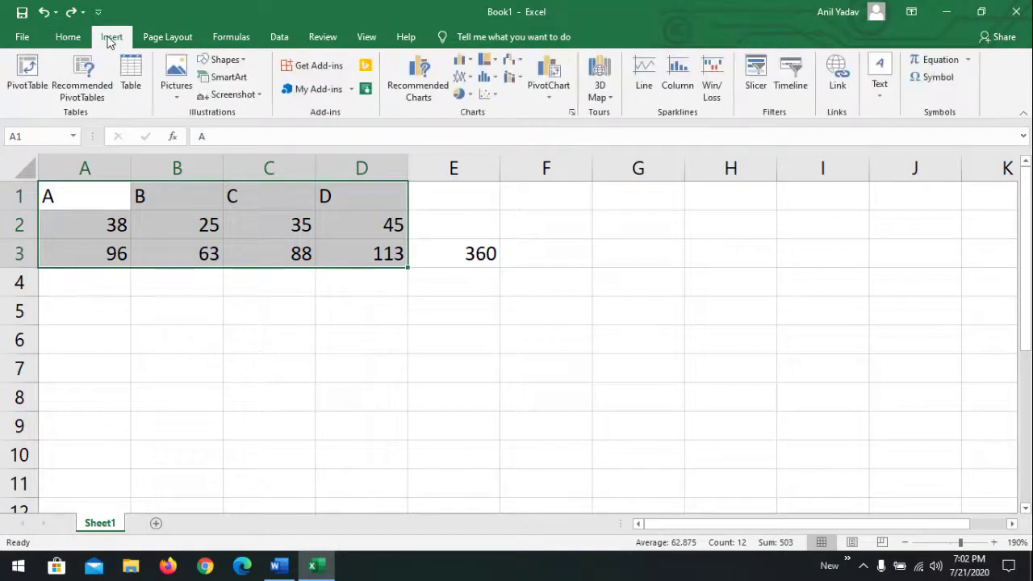
click(471, 95)
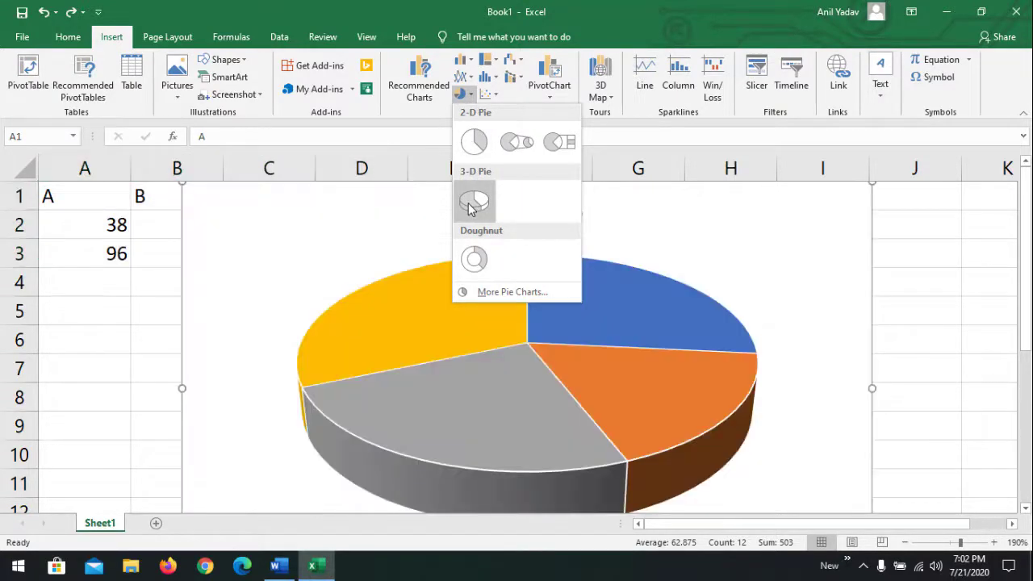
click(472, 206)
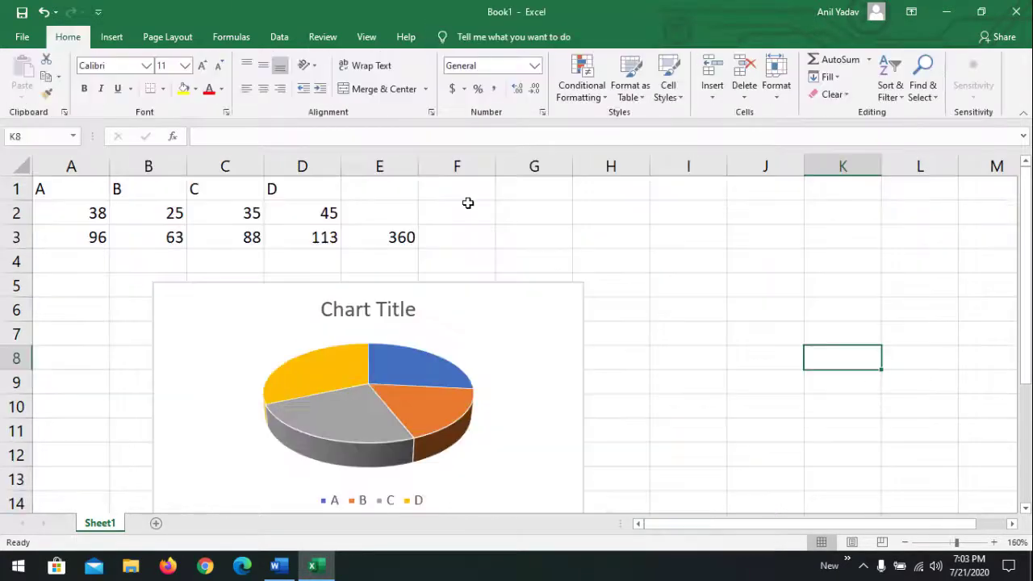
scroll(458, 233, down, 1)
scroll(457, 232, up, 1)
Add data labels showing 38, 25, 35 and 45 to the pie slices
right_click(411, 365)
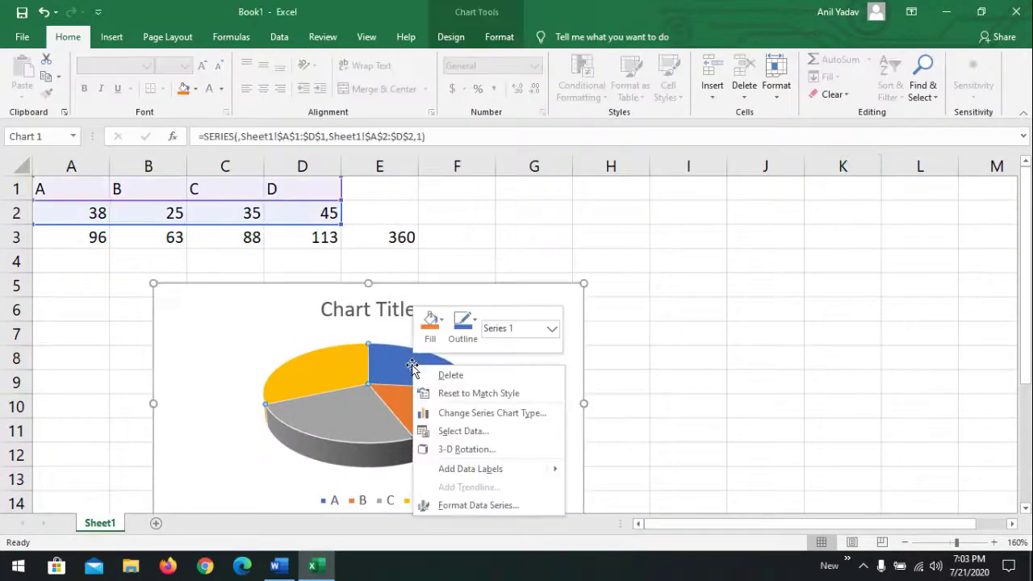
click(475, 469)
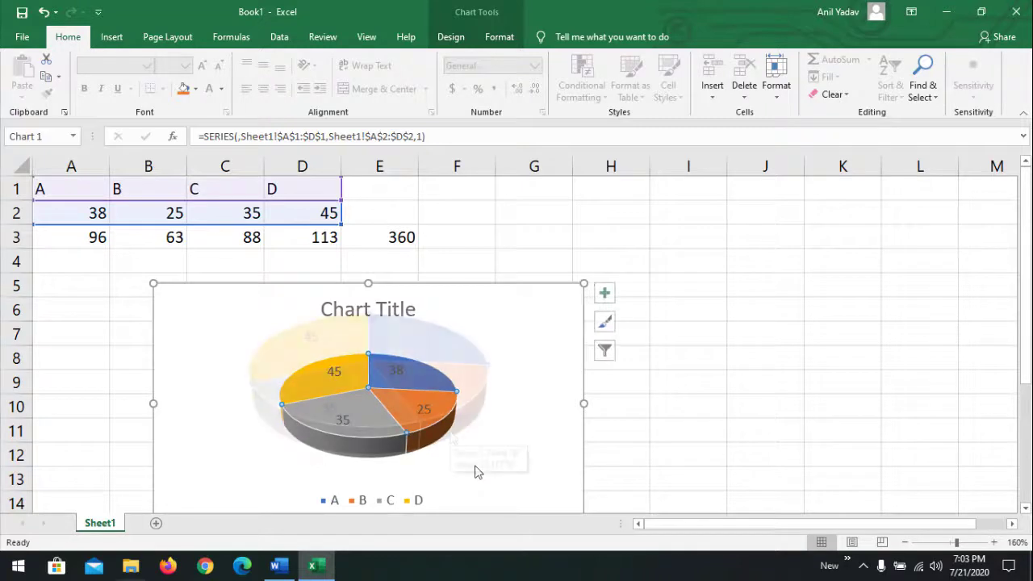
click(70, 213)
drag(76, 213, 335, 216)
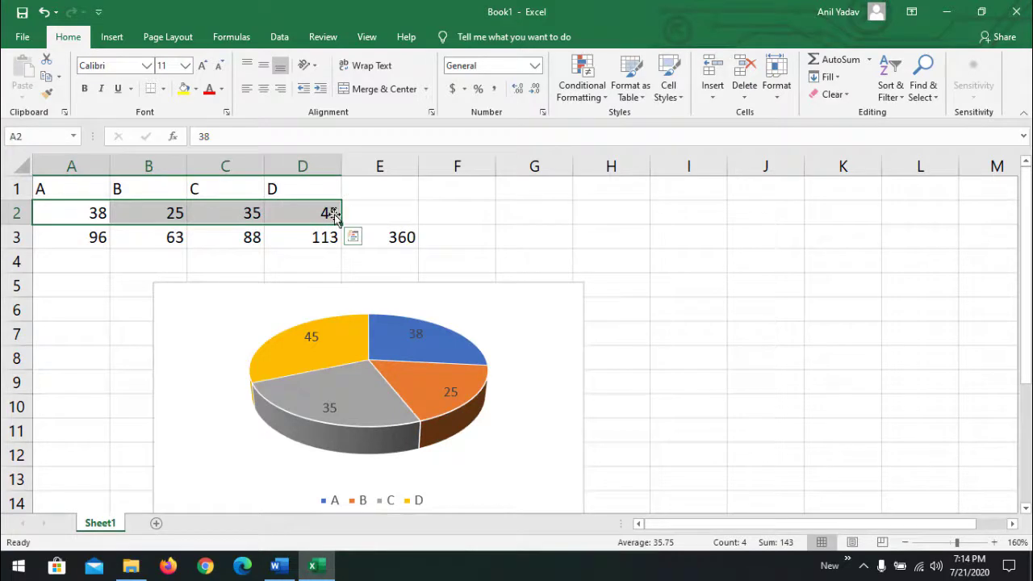
click(411, 327)
click(414, 333)
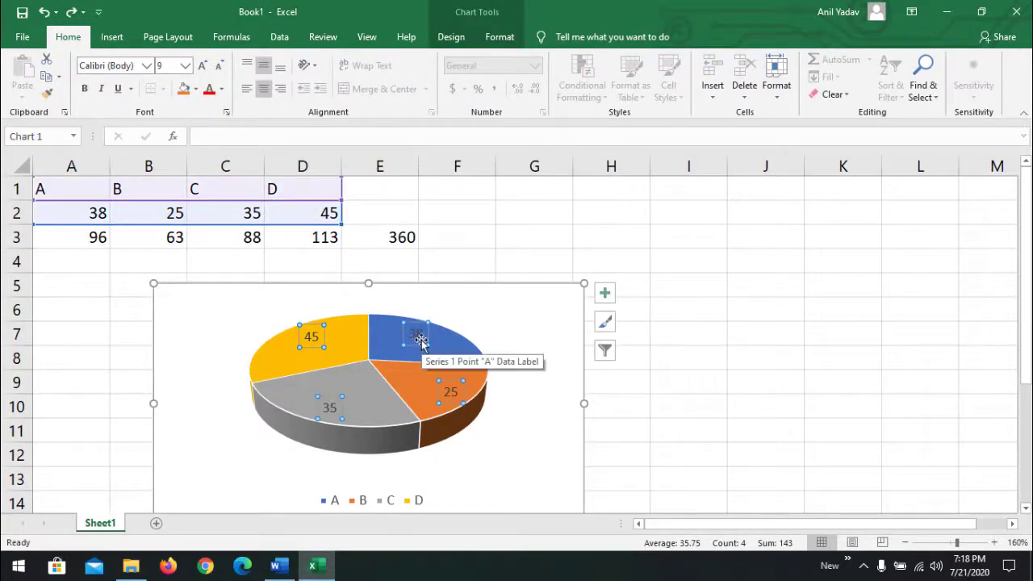
Remove Series1 from the chart's data source so the pie plots the row 3 degrees
right_click(419, 338)
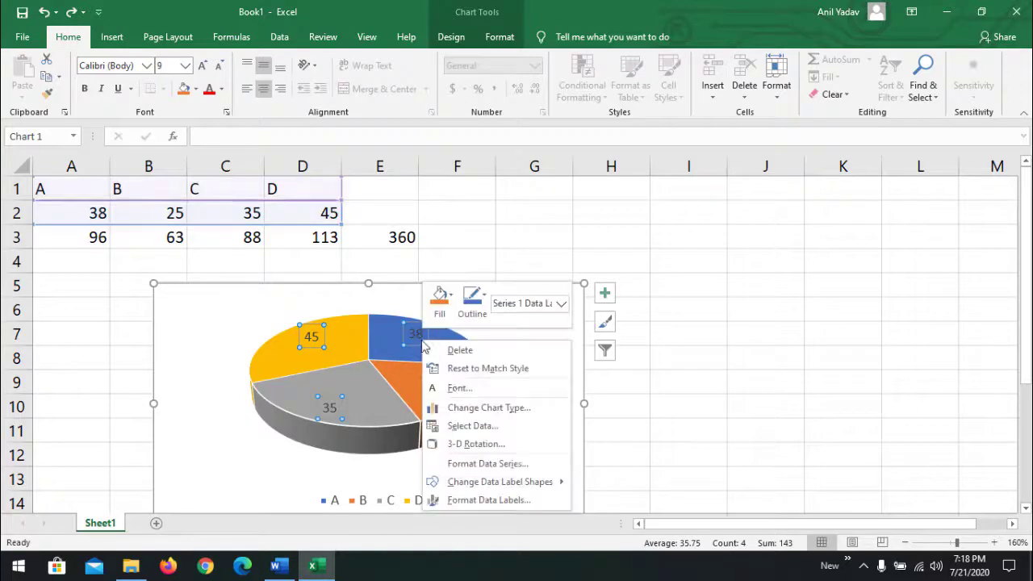
click(499, 434)
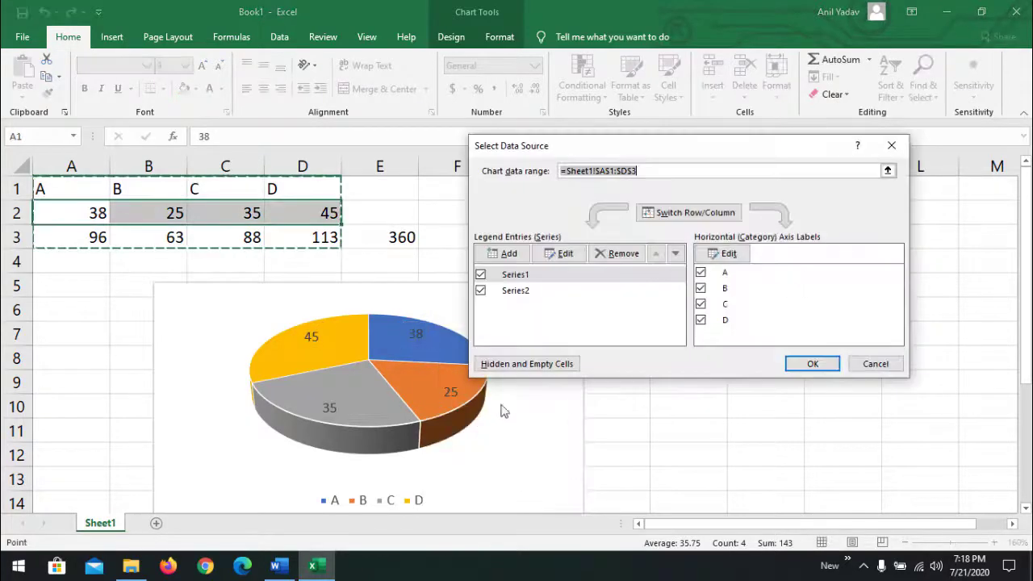
click(509, 277)
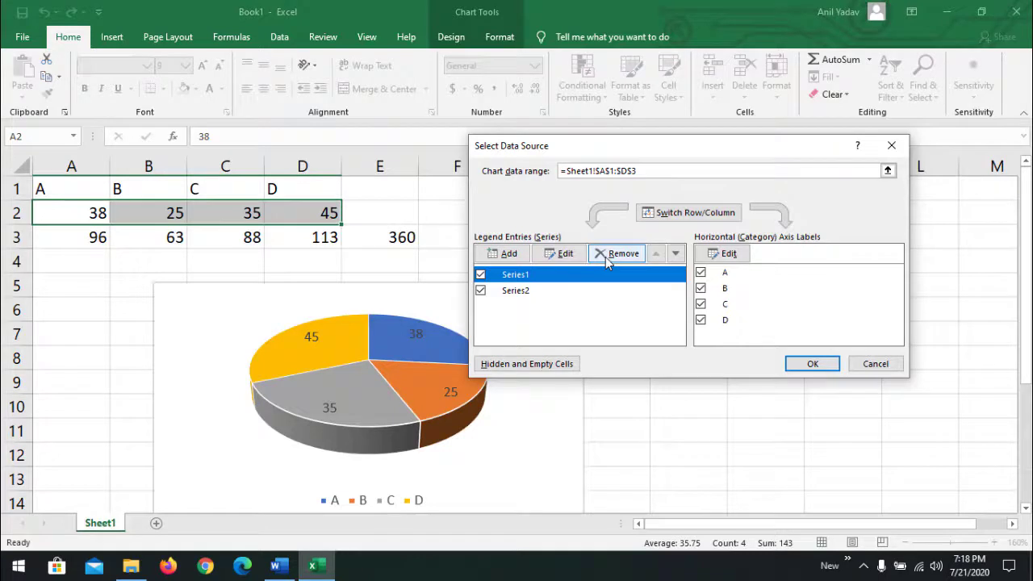
click(608, 254)
click(811, 363)
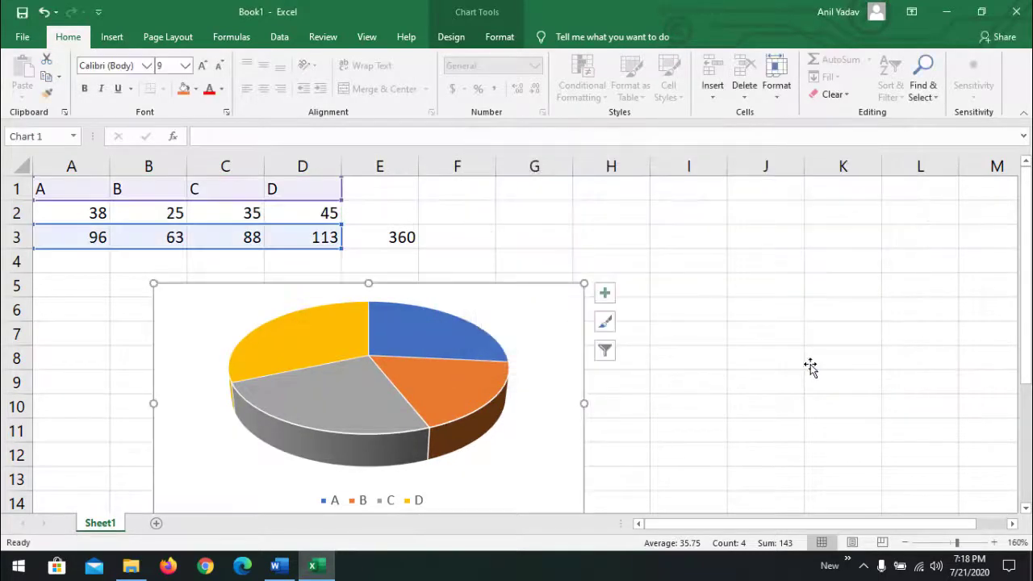
Add data labels showing 96, 63, 88 and 113 to the pie slices
right_click(422, 331)
click(464, 439)
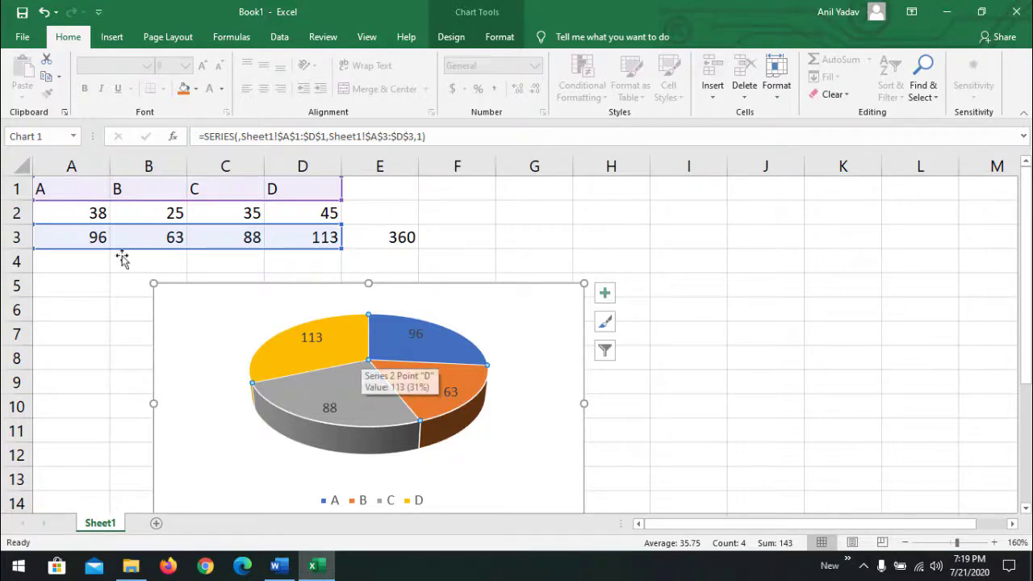
click(100, 244)
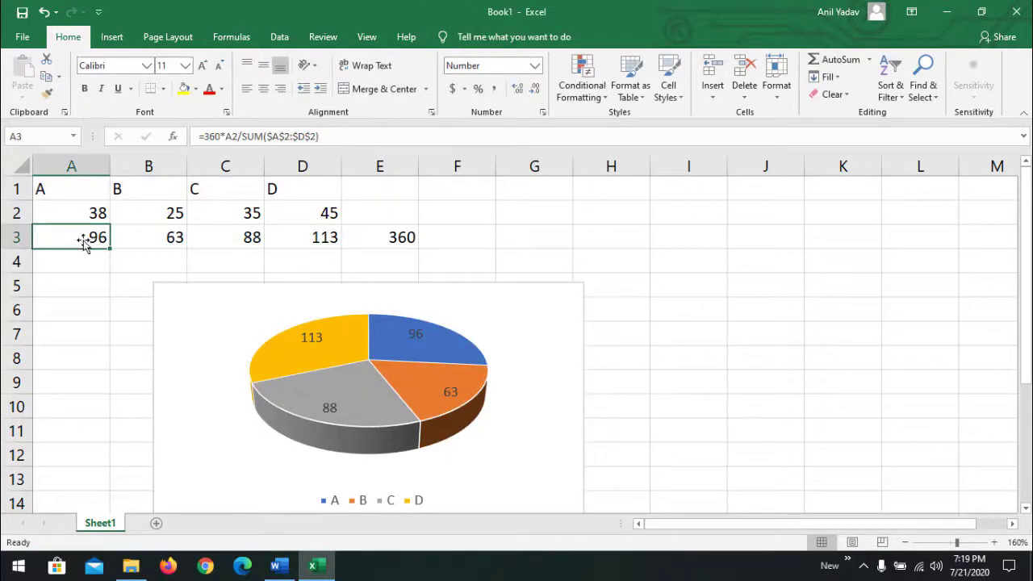
In Format Cells for A3, enter the custom format 0"°", previewed as 96°
right_click(84, 239)
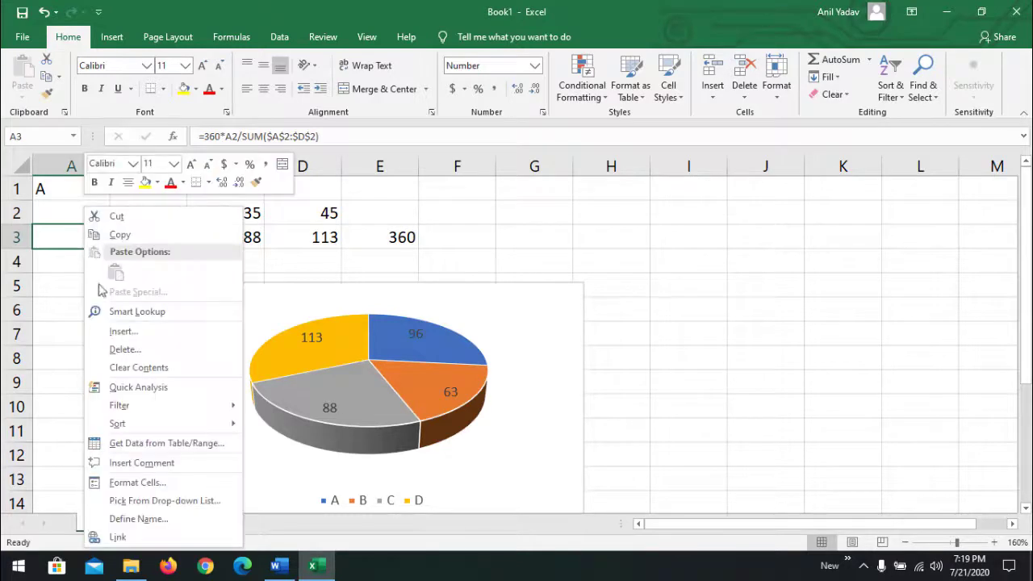
click(169, 482)
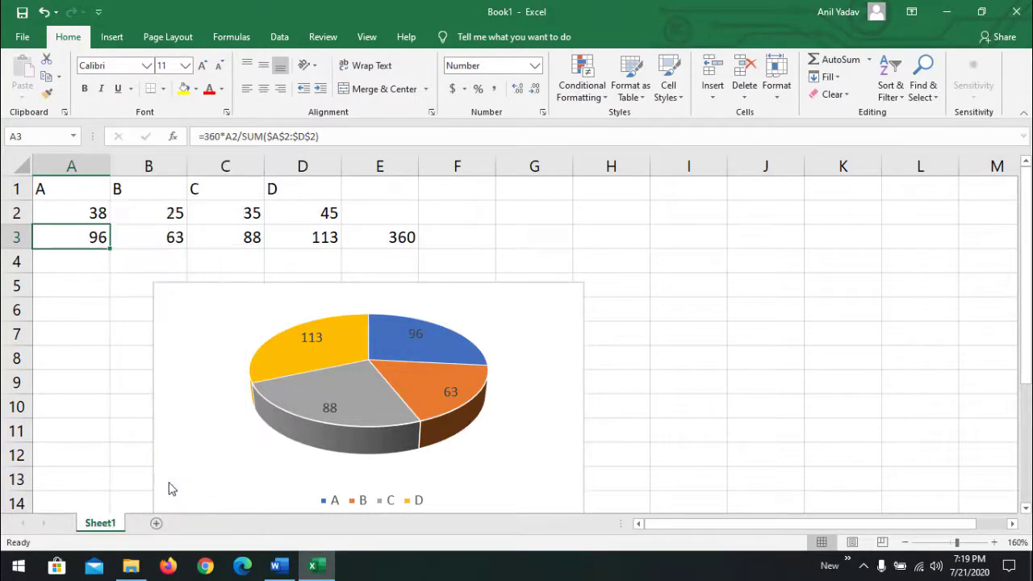
drag(293, 193, 669, 128)
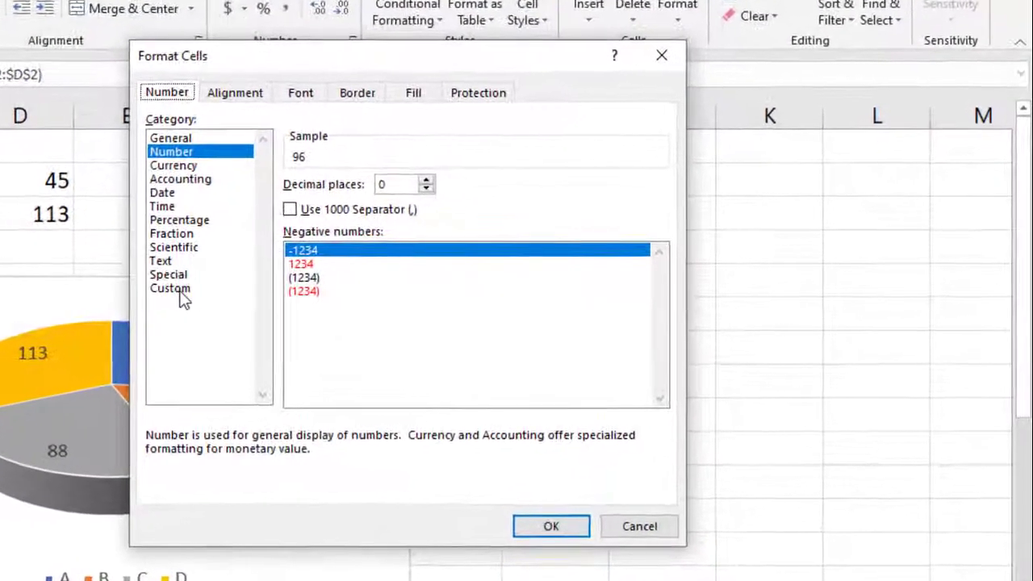
click(312, 293)
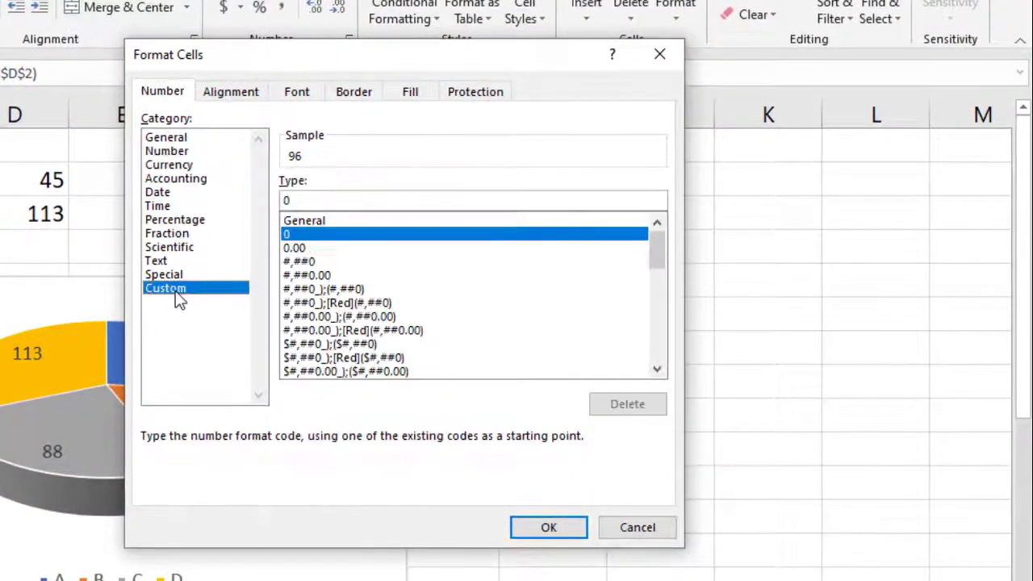
click(313, 200)
text(0)
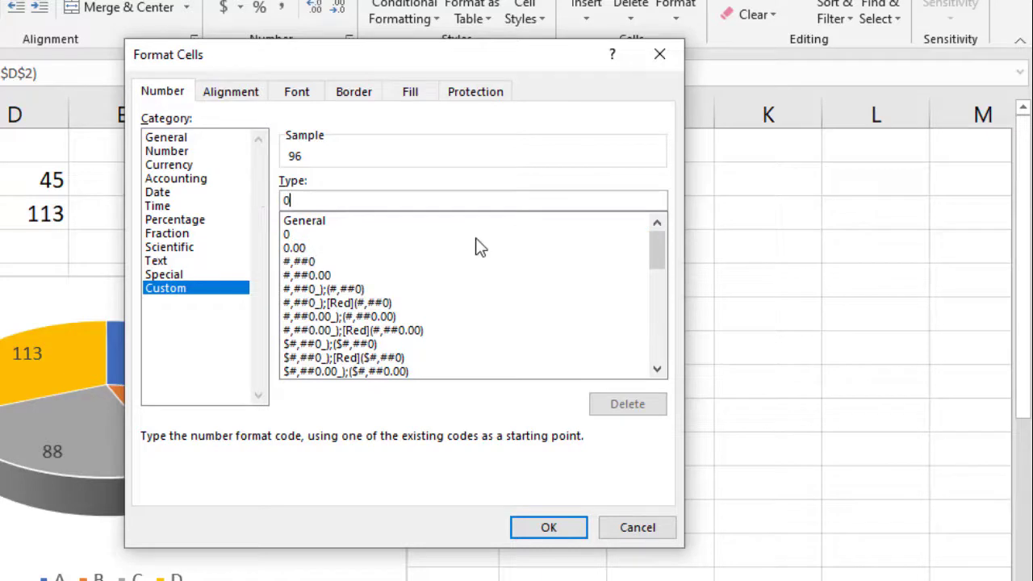
text("")
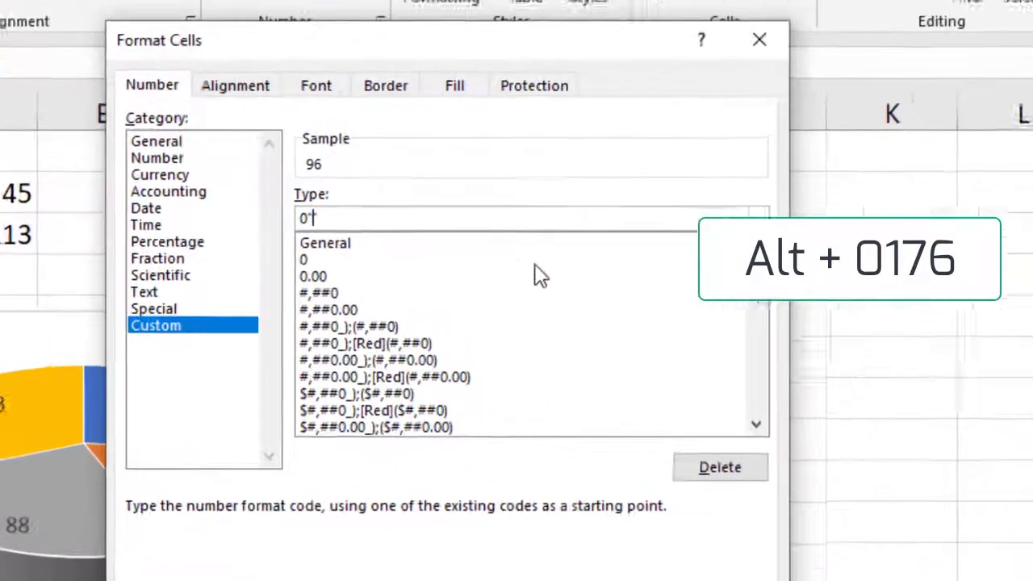
text(°)
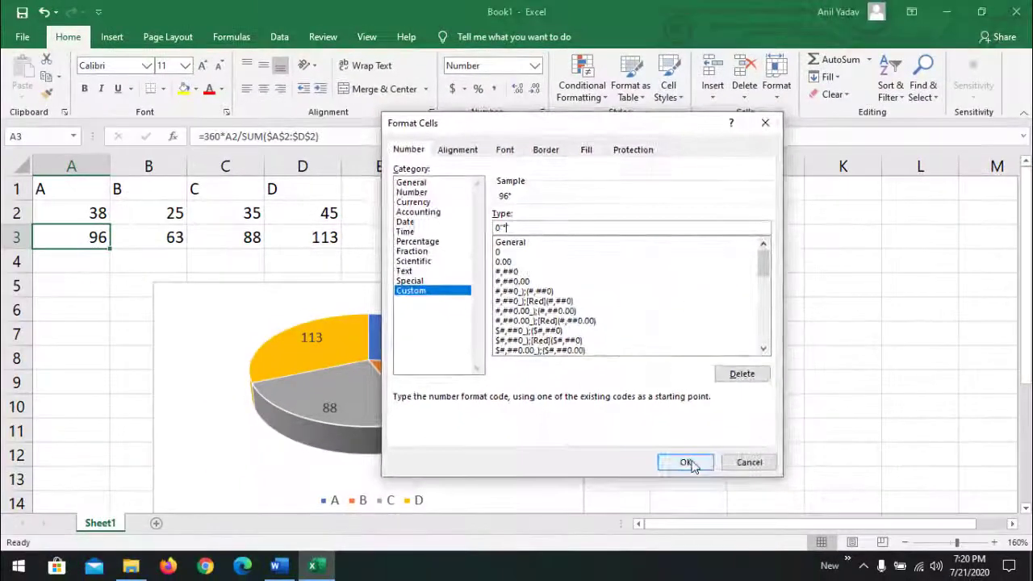
Apply the 0"°" format to A3 and copy it across to D3: 96°, 63°, 88°, 113°
click(690, 470)
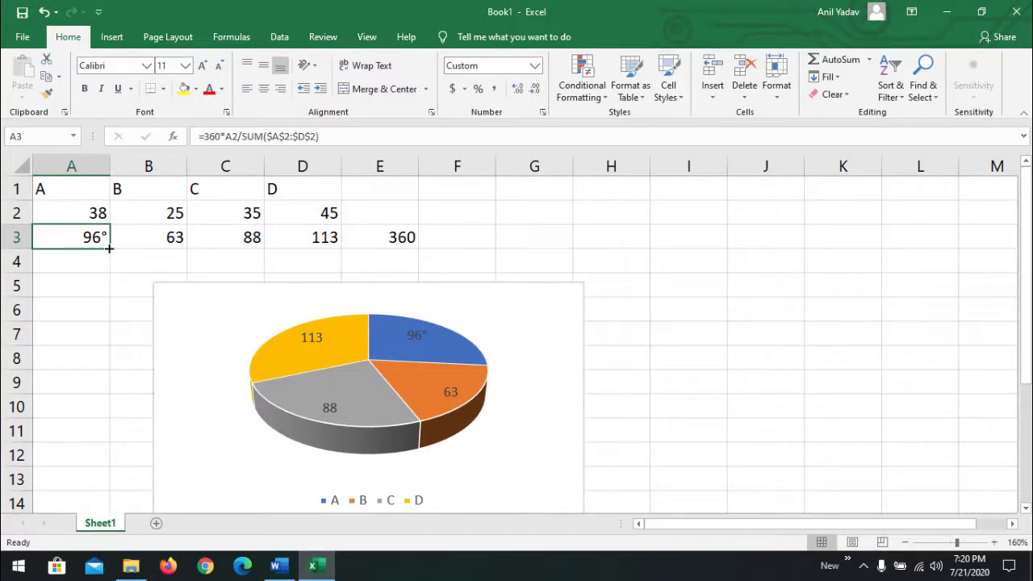
drag(109, 248, 326, 242)
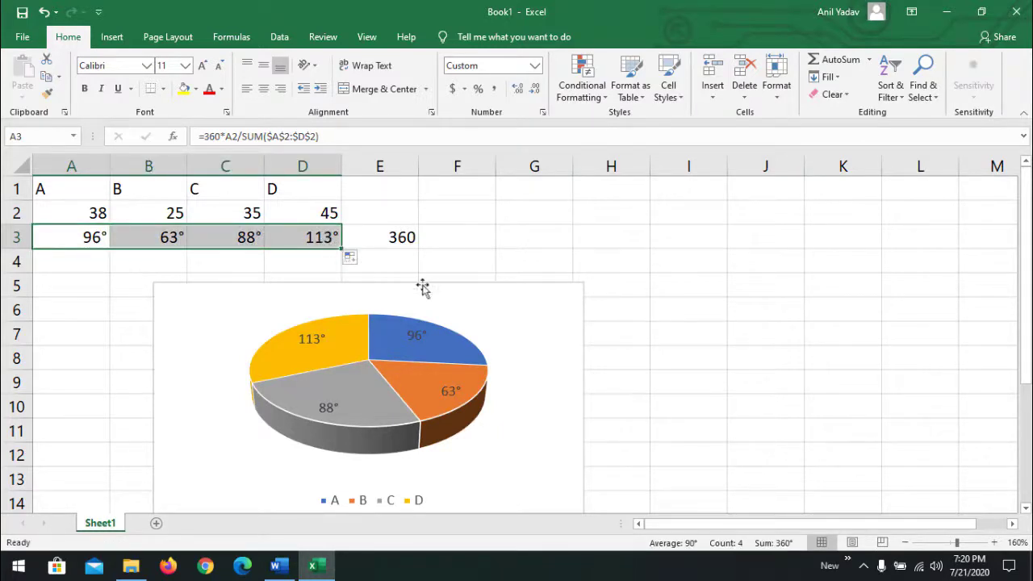
click(584, 361)
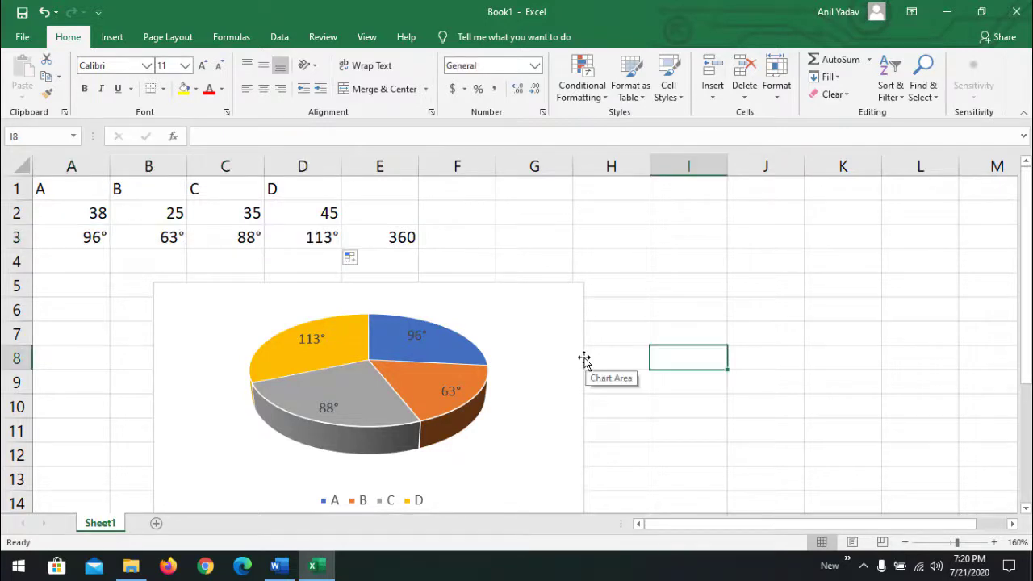